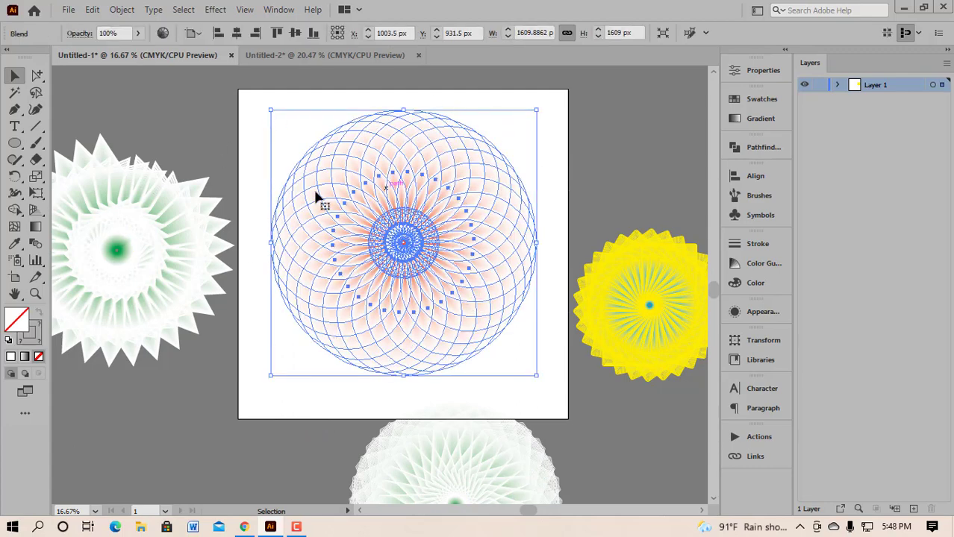
# Switch to the Untitled-2 document and draw a circle about 1050 px across on the artboard.
pyautogui.click(560, 154)
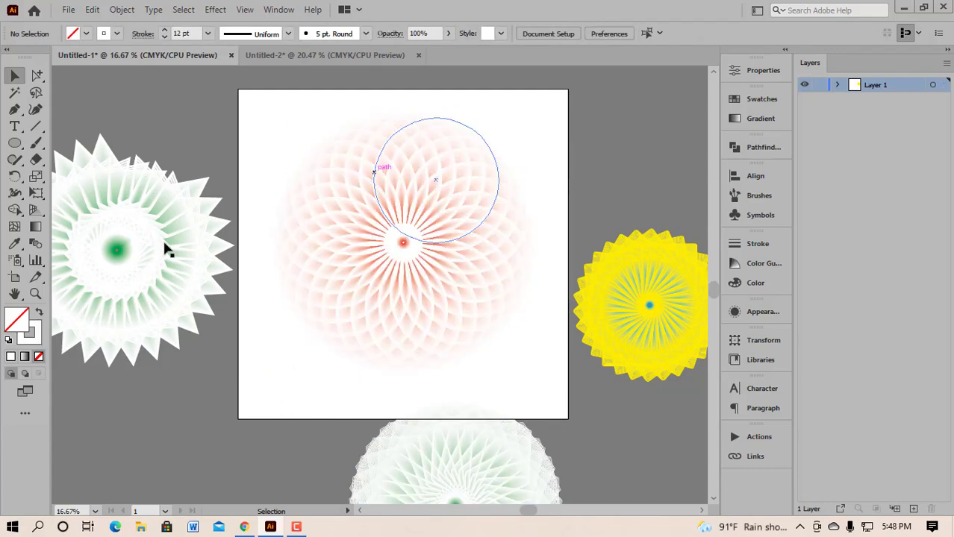
pyautogui.click(15, 143)
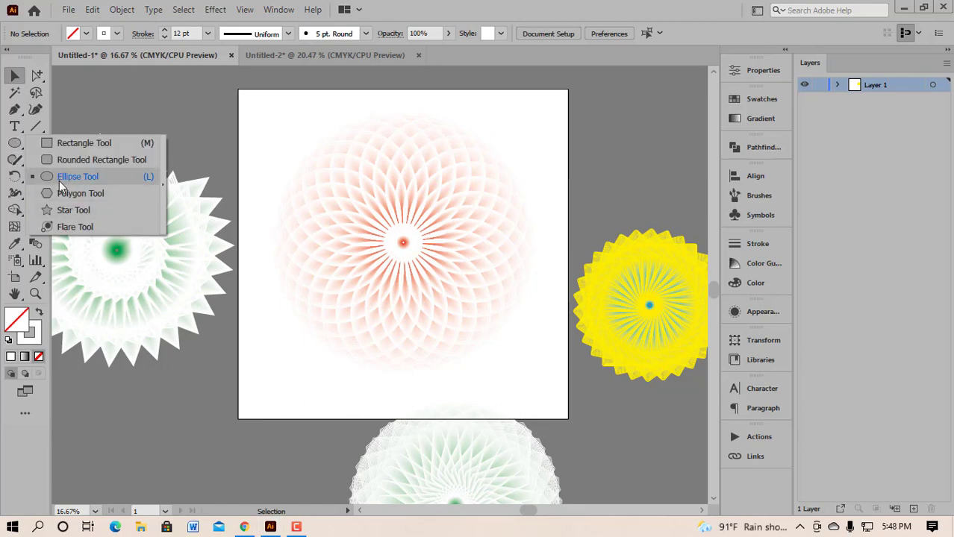
pyautogui.click(328, 52)
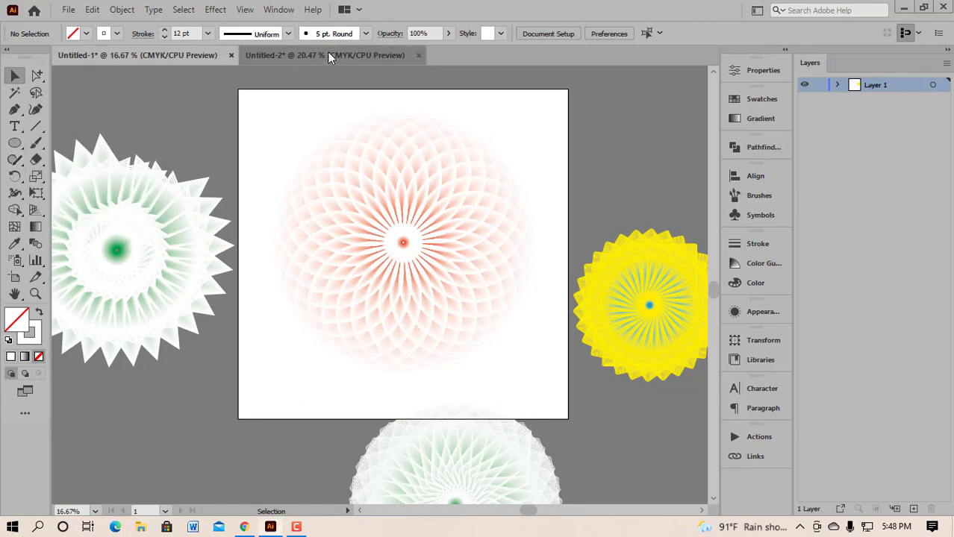
pyautogui.moveTo(14, 143); pyautogui.dragTo(83, 179)
pyautogui.scroll(-3, 346, 208)
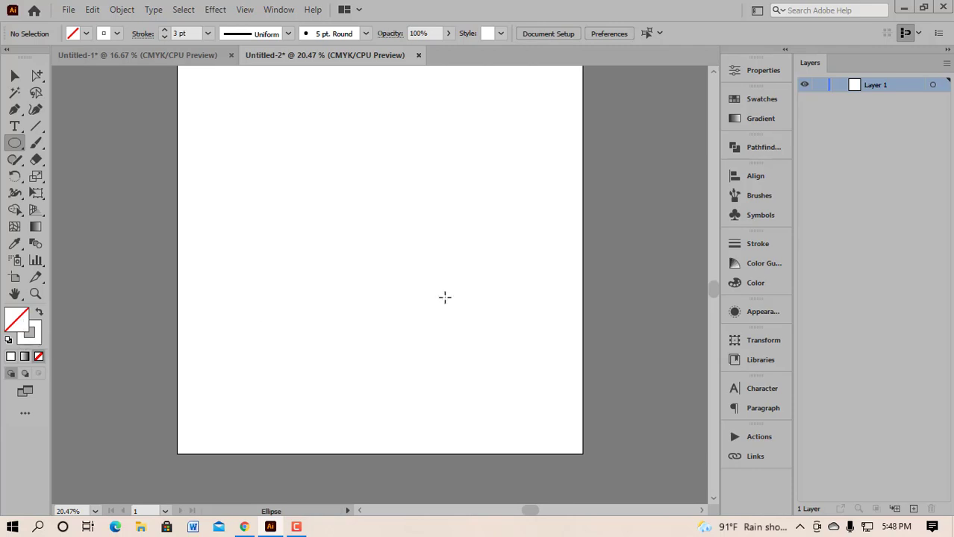
pyautogui.moveTo(365, 239); pyautogui.dragTo(470, 333)
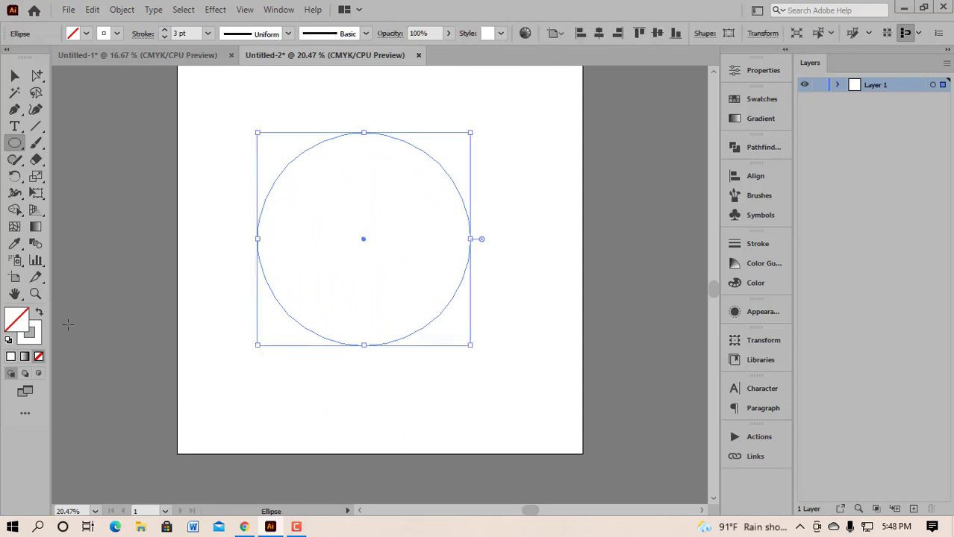
# Give the circle an orange stroke (C=0 M=80 Y=95 K=0) with a 3 pt weight.
pyautogui.click(118, 35)
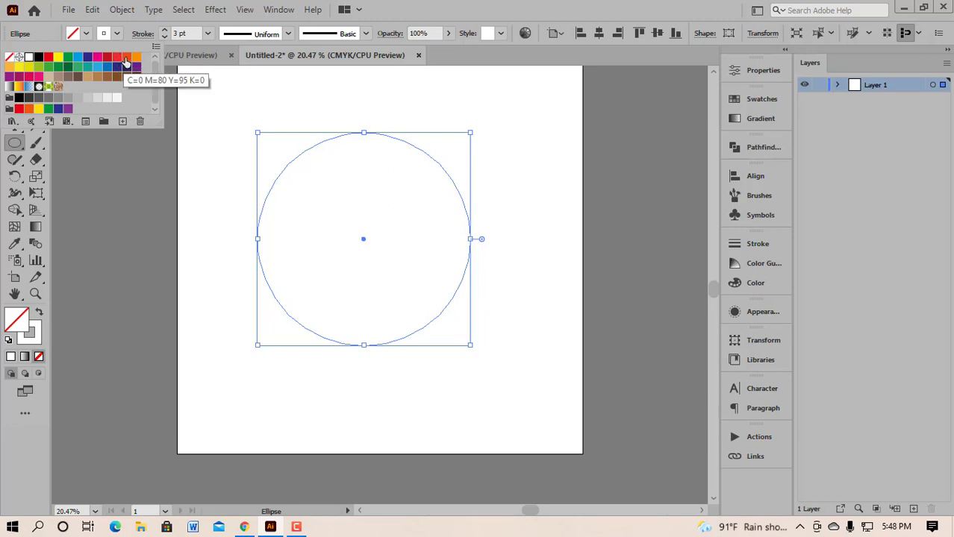
pyautogui.click(125, 61)
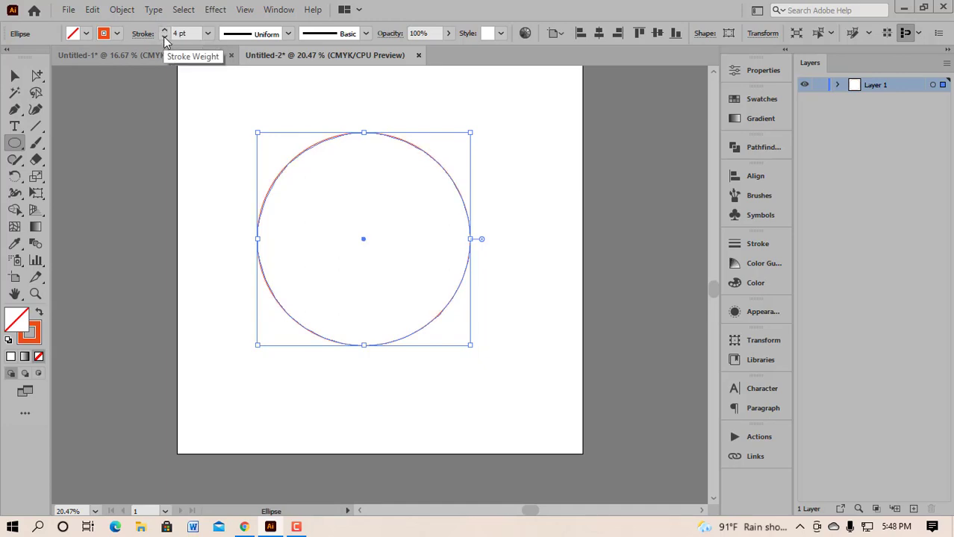
pyautogui.click(164, 37)
# Create a copy of the circle rotated 12° about a pivot just outside its lower-left edge.
pyautogui.click(15, 75)
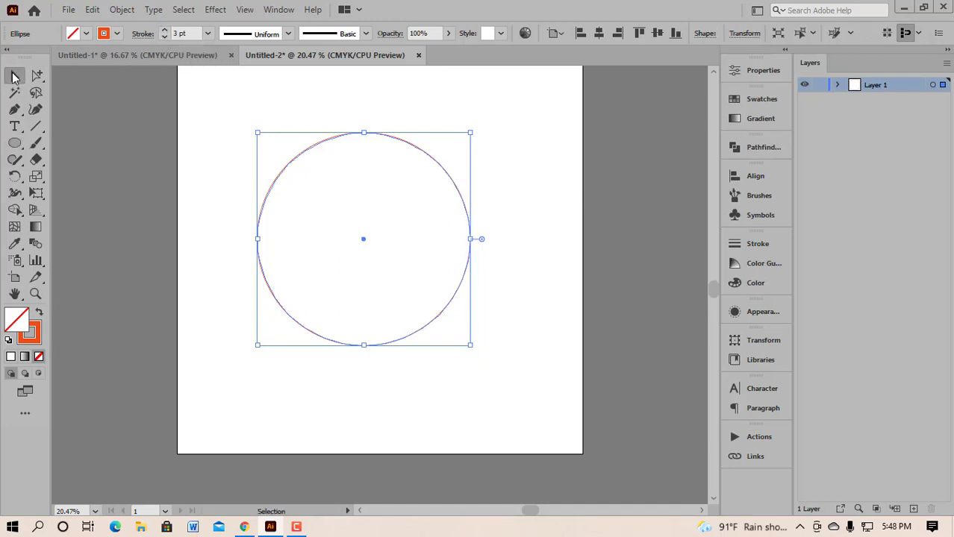
pyautogui.click(217, 163)
pyautogui.moveTo(217, 111); pyautogui.dragTo(528, 370)
pyautogui.moveTo(15, 179); pyautogui.dragTo(60, 174)
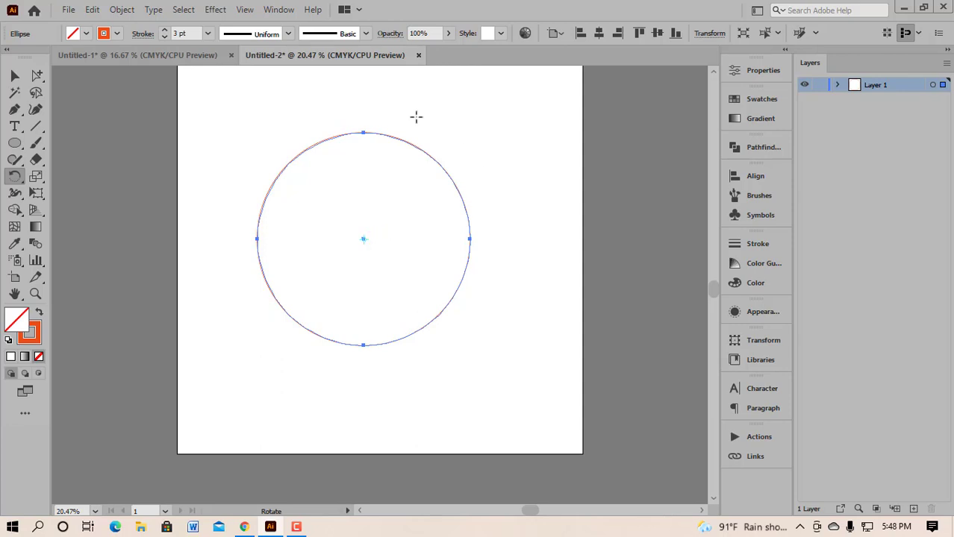
pyautogui.keyDown('alt'); pyautogui.click(314, 353); pyautogui.keyUp('alt')
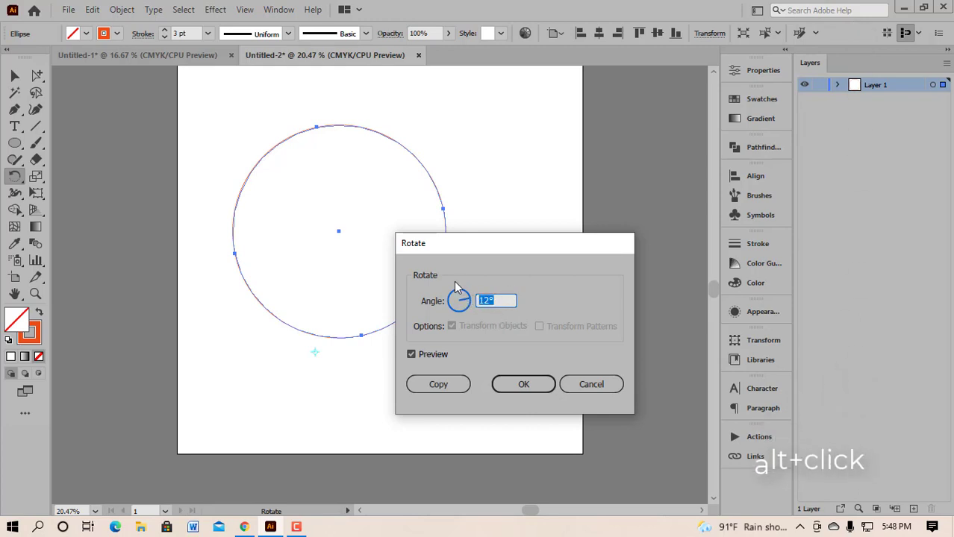
pyautogui.write('12')
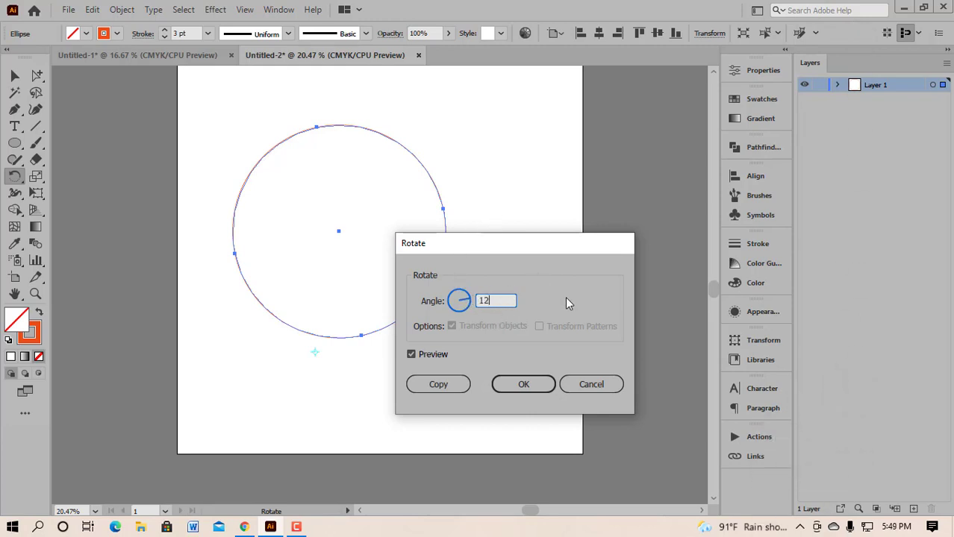
pyautogui.click(430, 385)
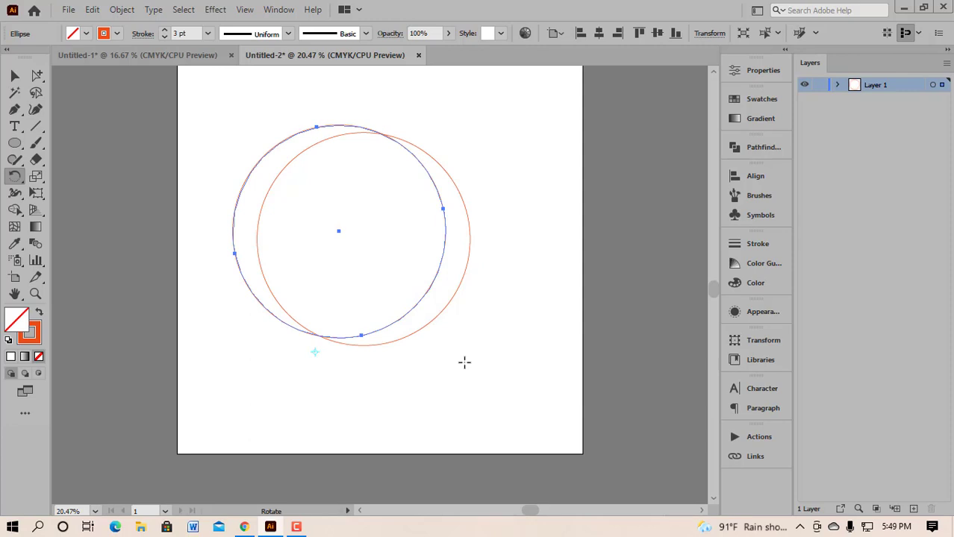
# Repeat the rotated copy until the circles form a complete rosette around the pivot, and clear the selection.
pyautogui.hotkey('ctrl', 'd')
pyautogui.hotkey('ctrl', 'd')
pyautogui.hotkey('ctrl', 'd')
pyautogui.hotkey('ctrl', 'd')
pyautogui.hotkey('ctrl', 'd')
pyautogui.hotkey('ctrl', 'd')
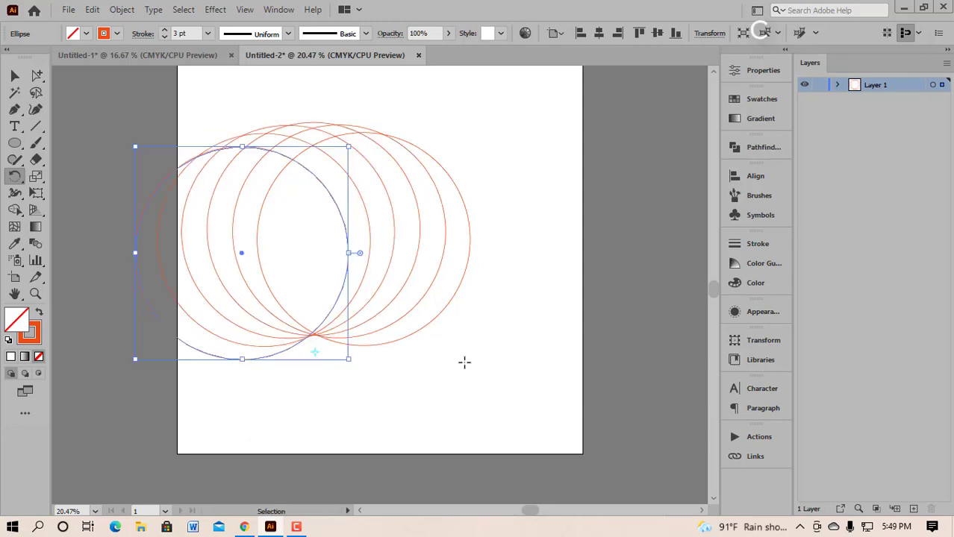
pyautogui.hotkey('ctrl', 'd')
pyautogui.hotkey('ctrl', 'd')
pyautogui.hotkey('ctrl', 'd')
pyautogui.hotkey('ctrl', 'd')
pyautogui.hotkey('ctrl', 'd')
pyautogui.hotkey('ctrl', 'd')
pyautogui.hotkey('ctrl', 'd')
pyautogui.hotkey('ctrl', 'd')
pyautogui.hotkey('ctrl', 'd')
pyautogui.hotkey('ctrl', 'd')
pyautogui.hotkey('ctrl', 'd')
pyautogui.hotkey('ctrl', 'd')
pyautogui.hotkey('ctrl', 'd')
pyautogui.hotkey('ctrl', 'd')
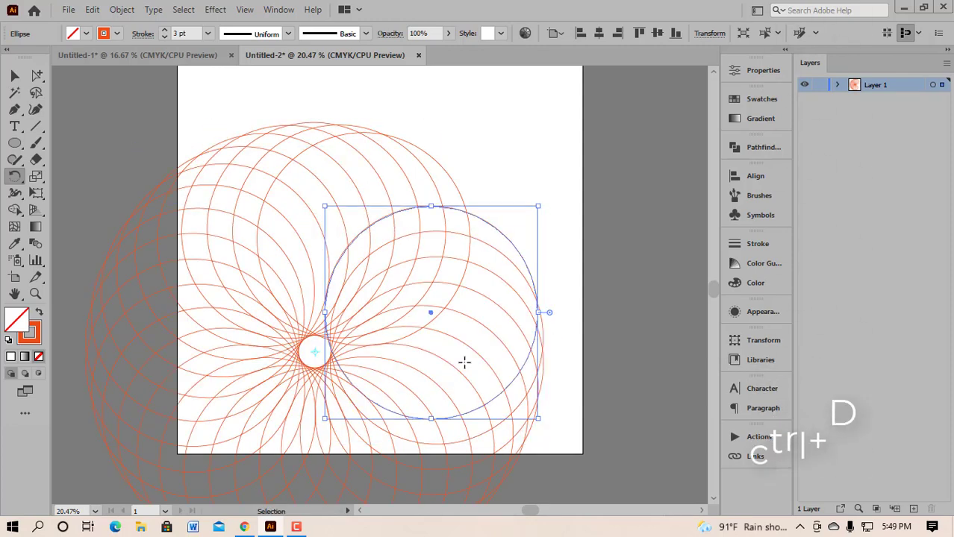
pyautogui.hotkey('ctrl', 'd')
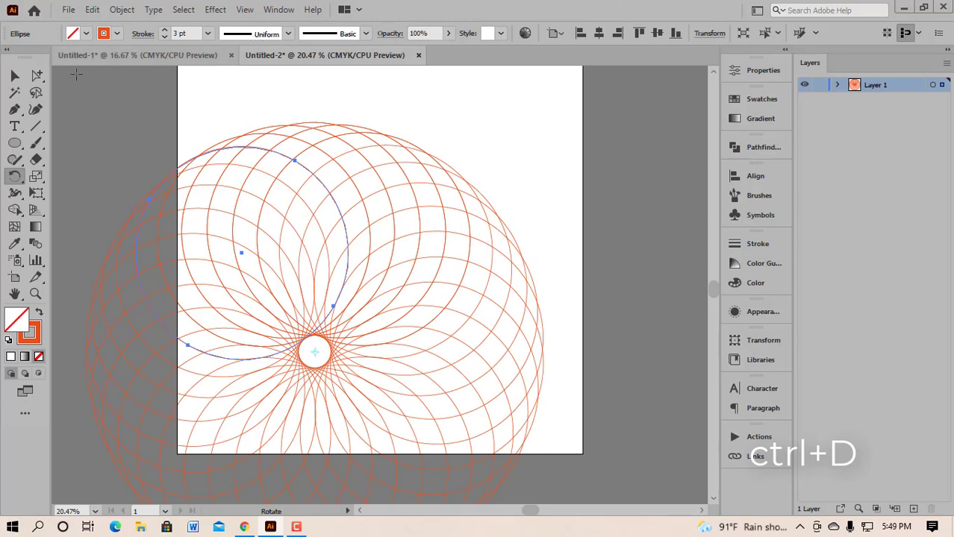
pyautogui.click(15, 76)
pyautogui.click(501, 180)
# Select all the circles of the rosette and group them.
pyautogui.scroll(-5, 502, 176)
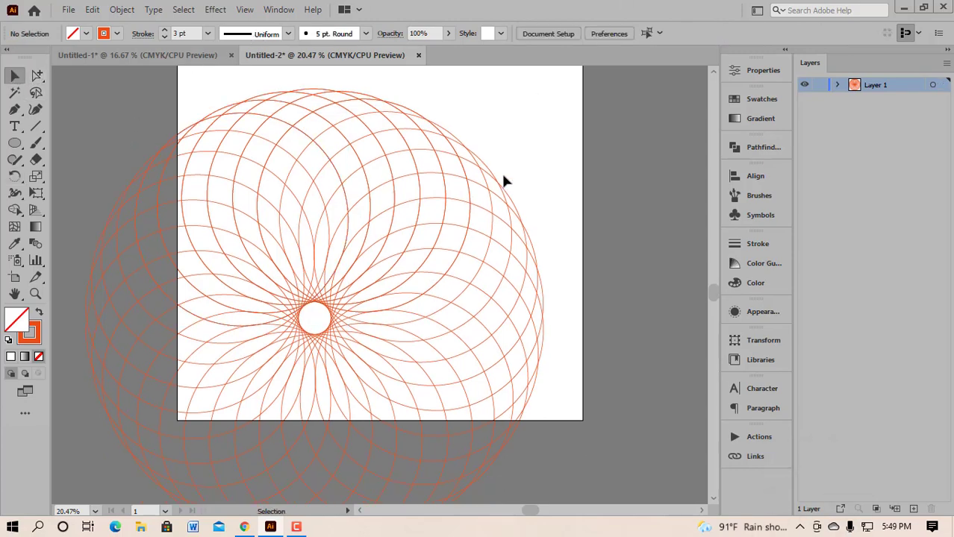
pyautogui.scroll(-2, 383, 326)
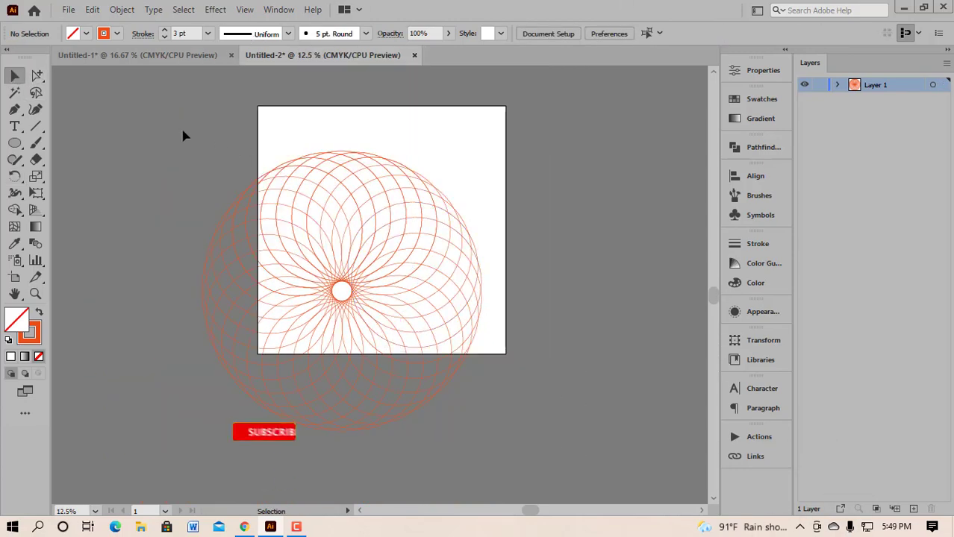
pyautogui.moveTo(182, 131); pyautogui.dragTo(491, 476)
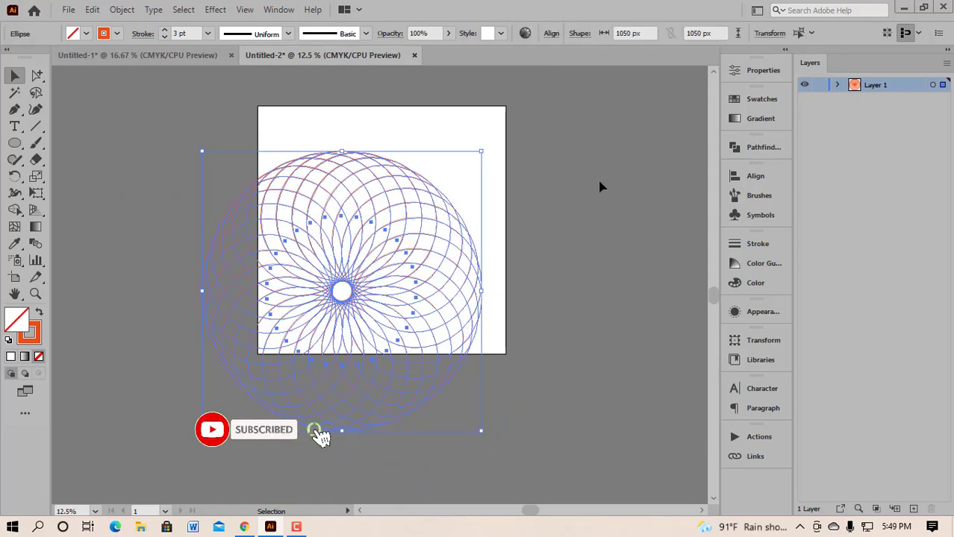
pyautogui.hotkey('ctrl', 'g')
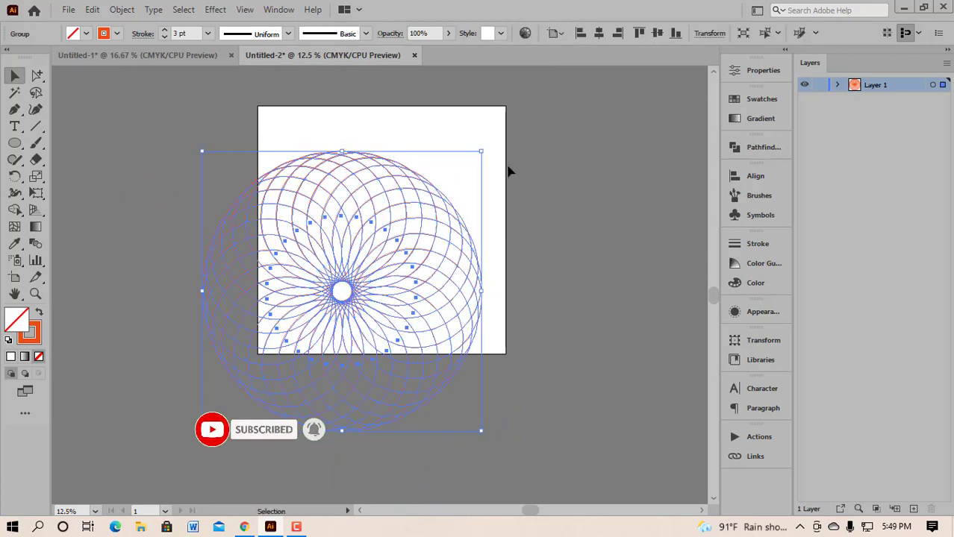
pyautogui.moveTo(481, 153); pyautogui.dragTo(388, 246)
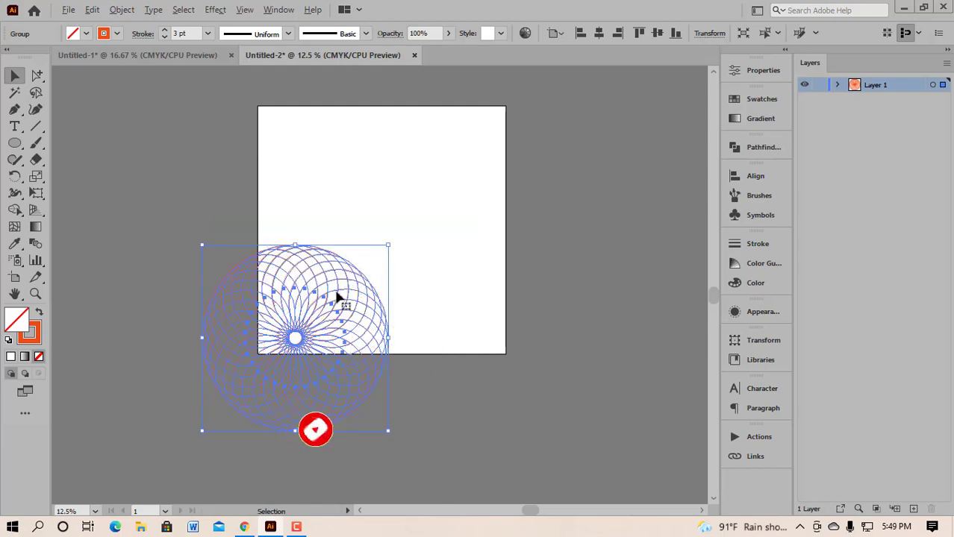
pyautogui.click(488, 325)
pyautogui.hotkey('ctrl', 'z')
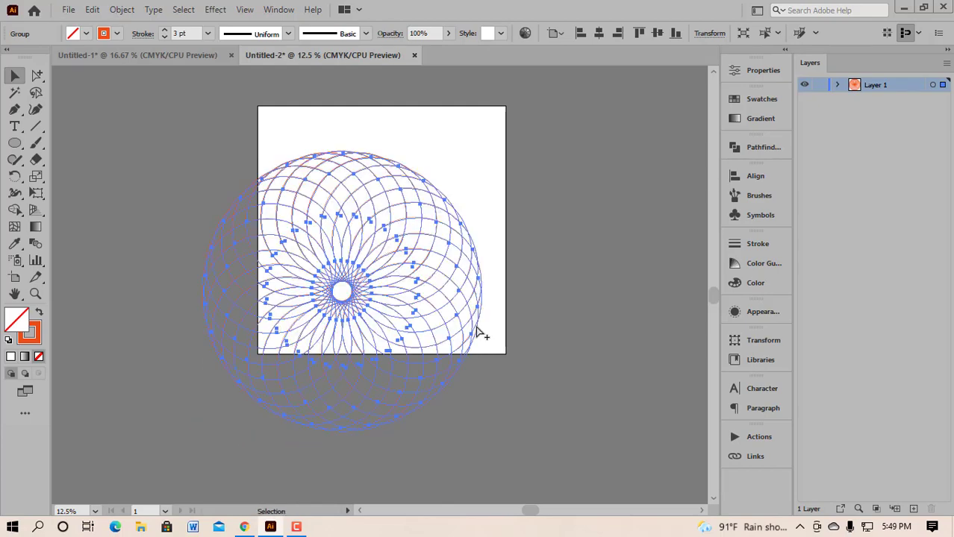
# Scale the grouped rosette down to about half the artboard's width and place it near the artboard's centre.
pyautogui.click(482, 335)
pyautogui.moveTo(482, 152); pyautogui.dragTo(378, 230)
pyautogui.click(470, 219)
pyautogui.hscroll(2, 383, 263)
pyautogui.scroll(2, 377, 221)
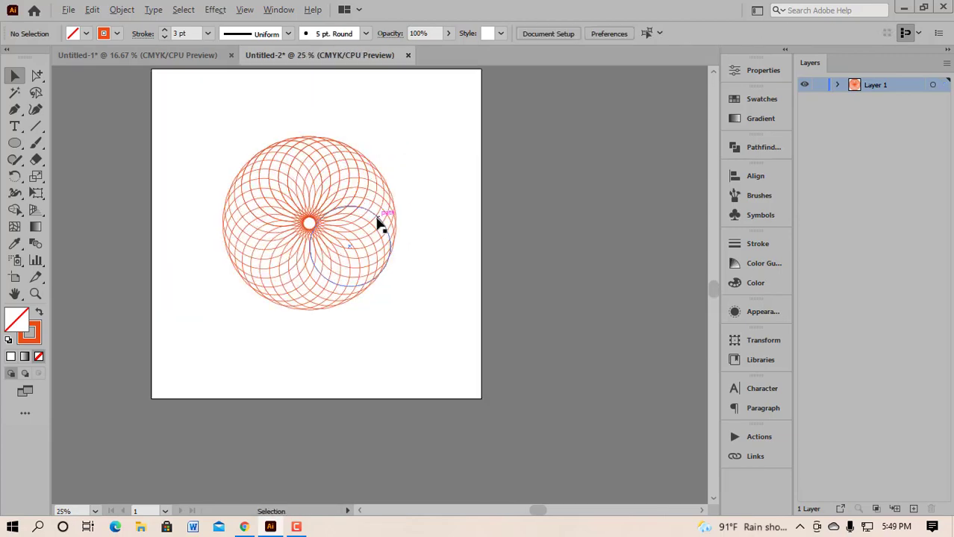
pyautogui.scroll(1, 343, 246)
pyautogui.hscroll(-1, 152, 294)
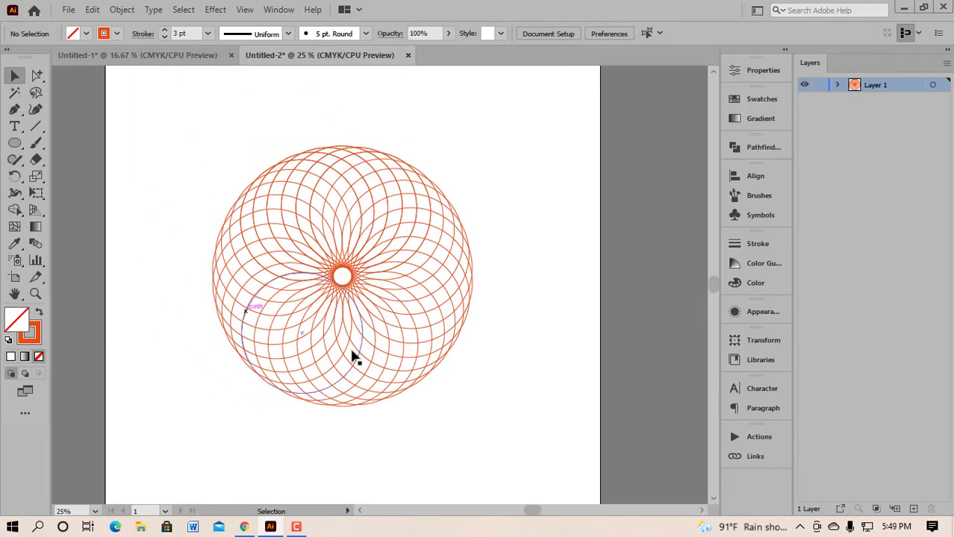
# Shrink the rosette proportionally from its centre to about one seventh of the artboard's width.
pyautogui.click(354, 296)
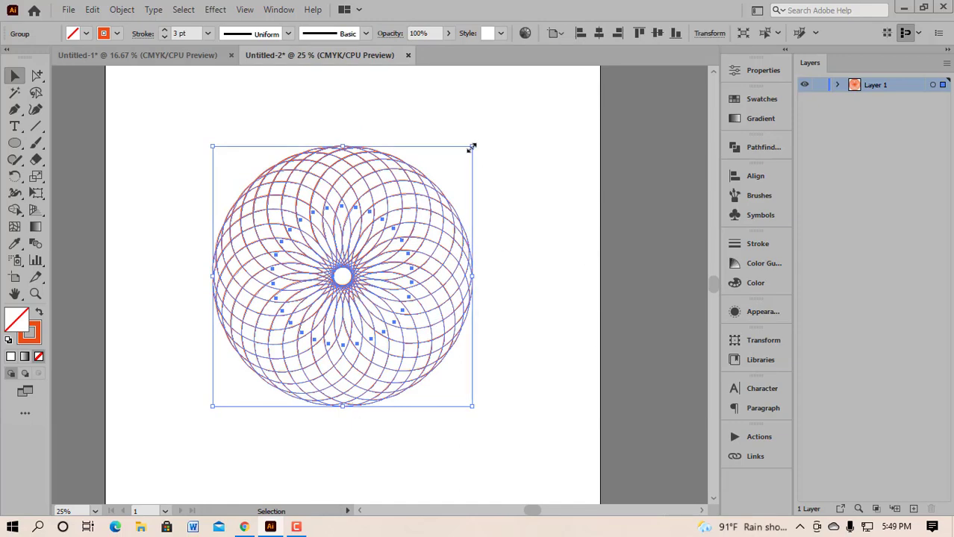
pyautogui.moveTo(472, 147); pyautogui.dragTo(377, 242)
pyautogui.click(487, 251)
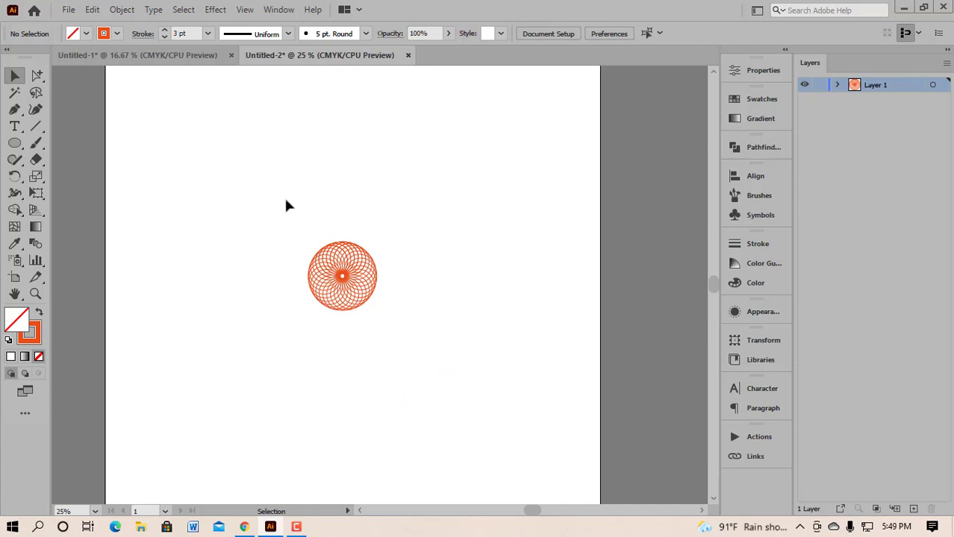
# Paste a copy of the small rosette in front and enlarge it from its centre to about two thirds of the artboard's width.
pyautogui.moveTo(247, 220); pyautogui.dragTo(408, 352)
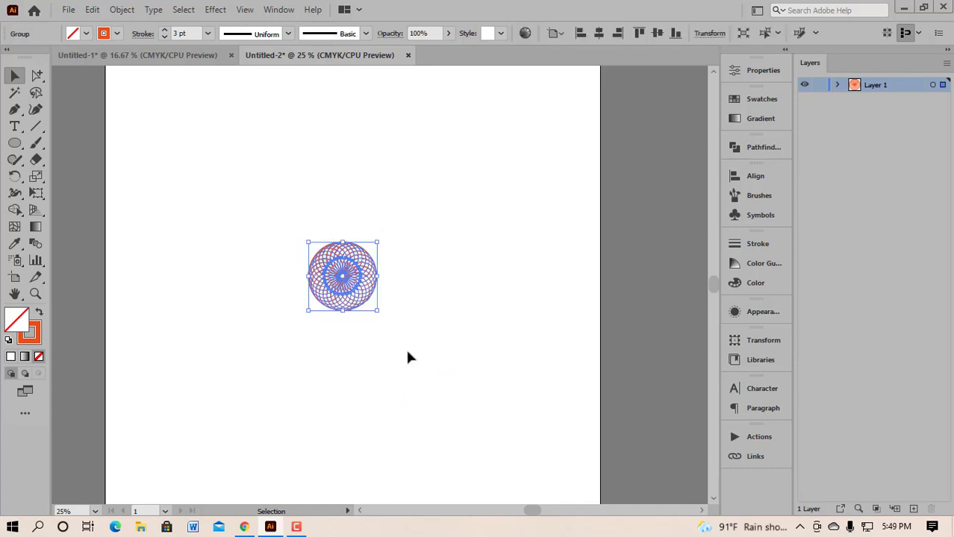
pyautogui.hotkey('ctrl', 'c')
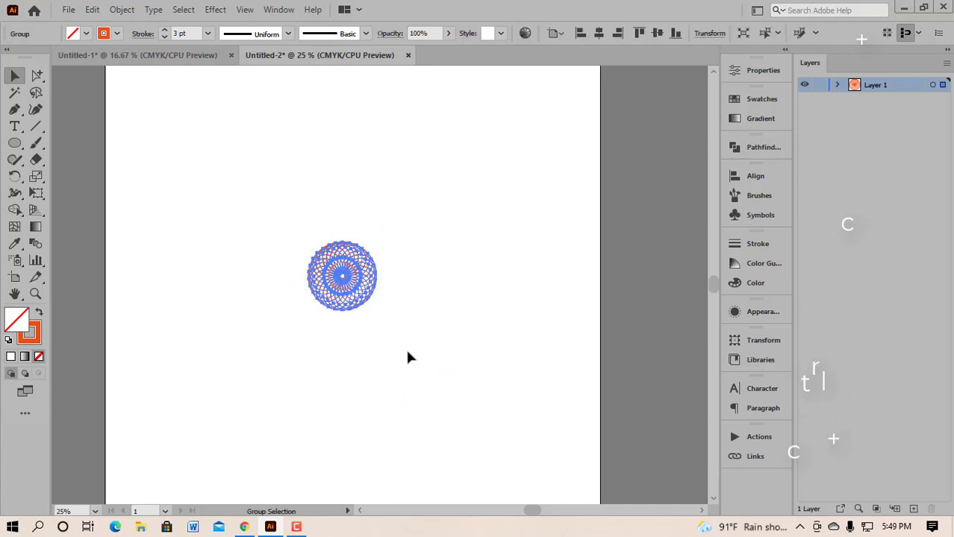
pyautogui.hotkey('ctrl', 'f')
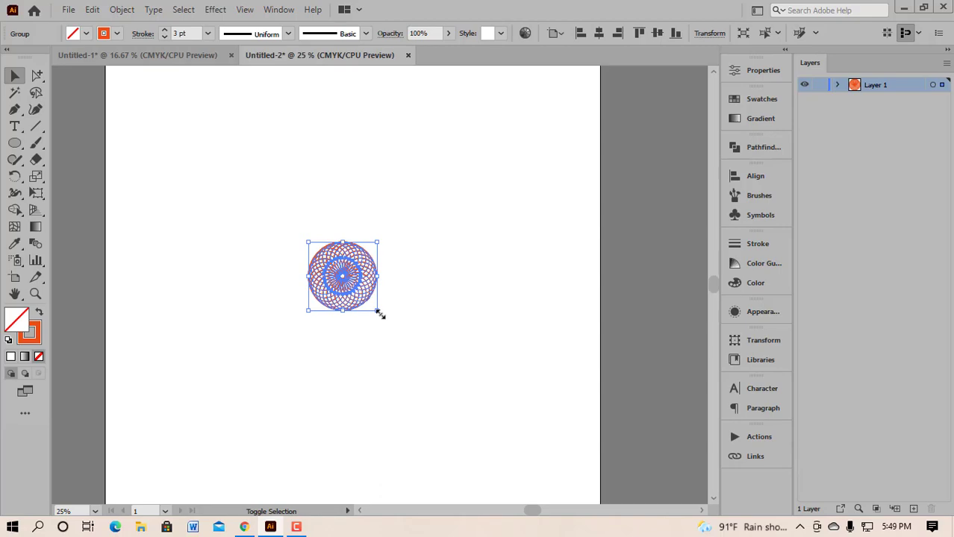
pyautogui.moveTo(378, 313); pyautogui.dragTo(501, 473)
pyautogui.click(542, 266)
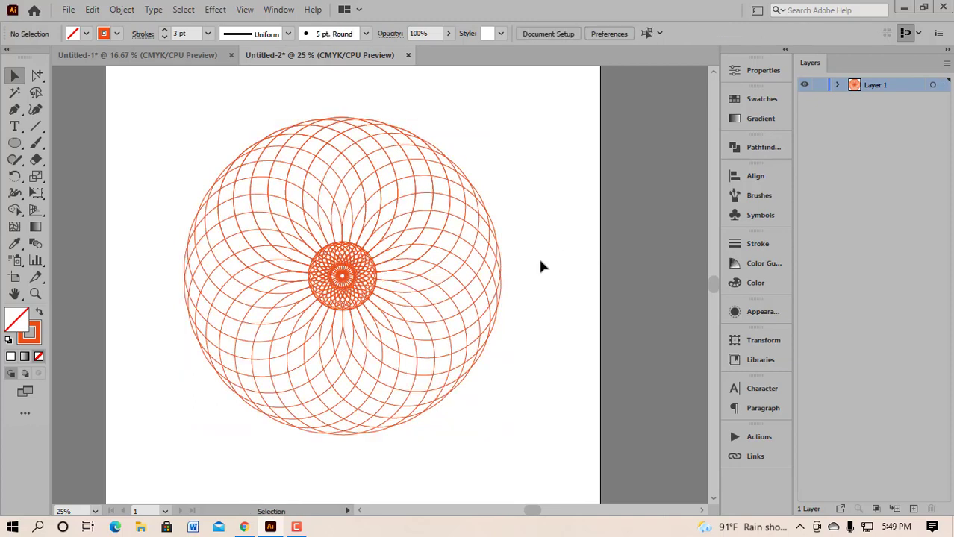
# Set the large rosette's stroke colour to white and deselect it.
pyautogui.moveTo(193, 103); pyautogui.dragTo(310, 170)
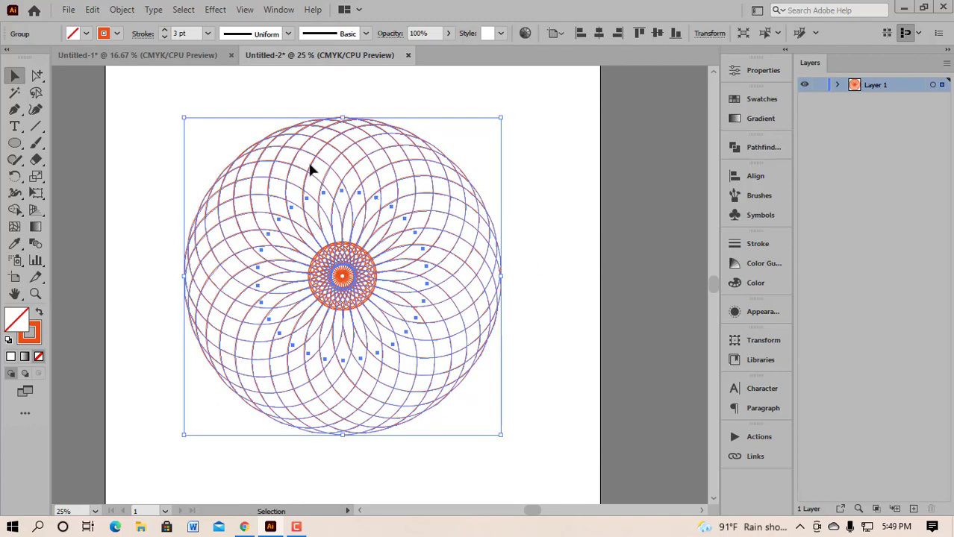
pyautogui.click(118, 34)
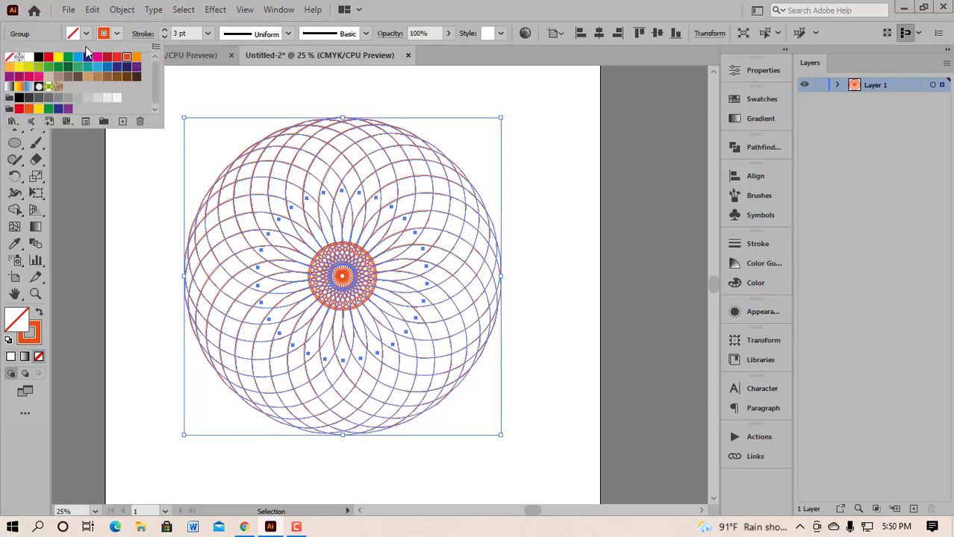
pyautogui.click(28, 59)
pyautogui.click(140, 174)
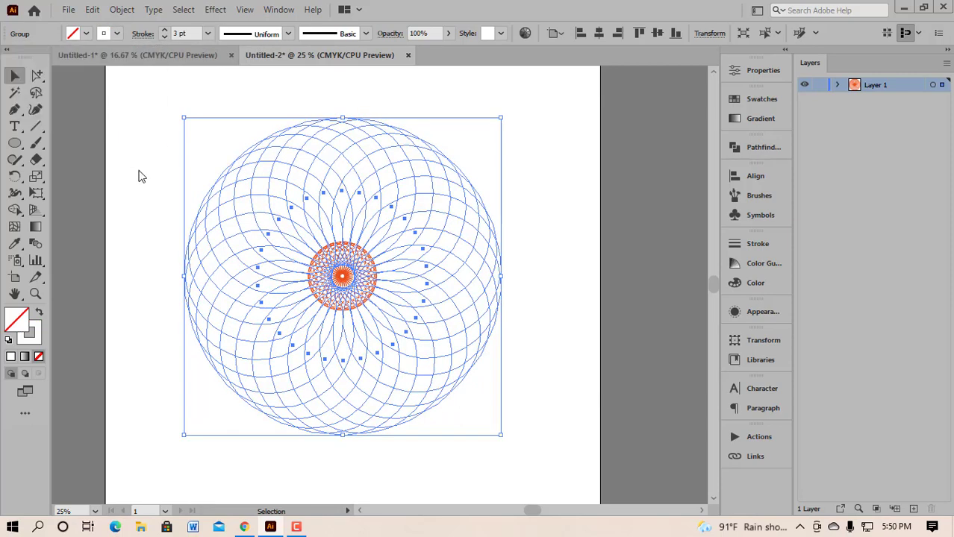
pyautogui.click(575, 185)
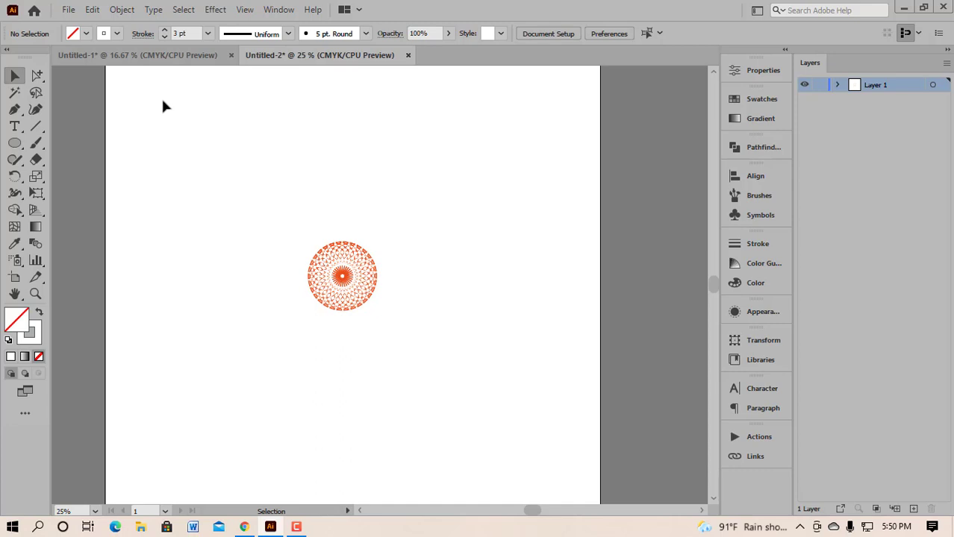
# With both rosettes selected, set the blend options to Specified Steps with 60 steps, then deselect them.
pyautogui.moveTo(191, 143); pyautogui.dragTo(573, 460)
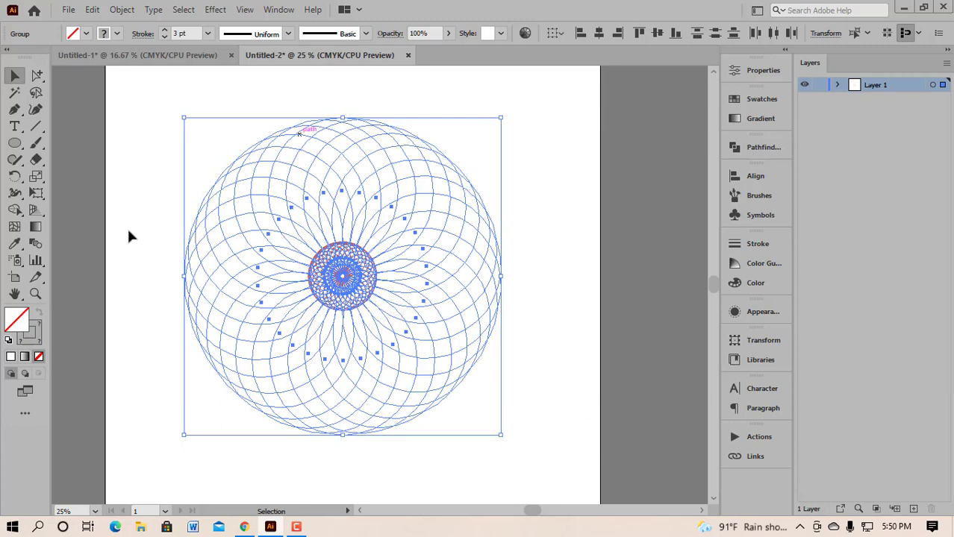
pyautogui.click(122, 10)
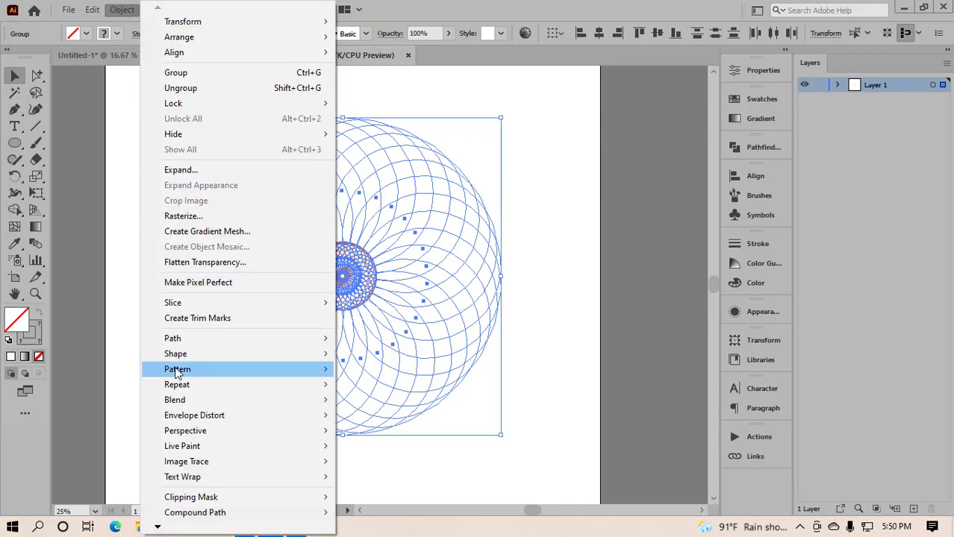
pyautogui.moveTo(177, 400)
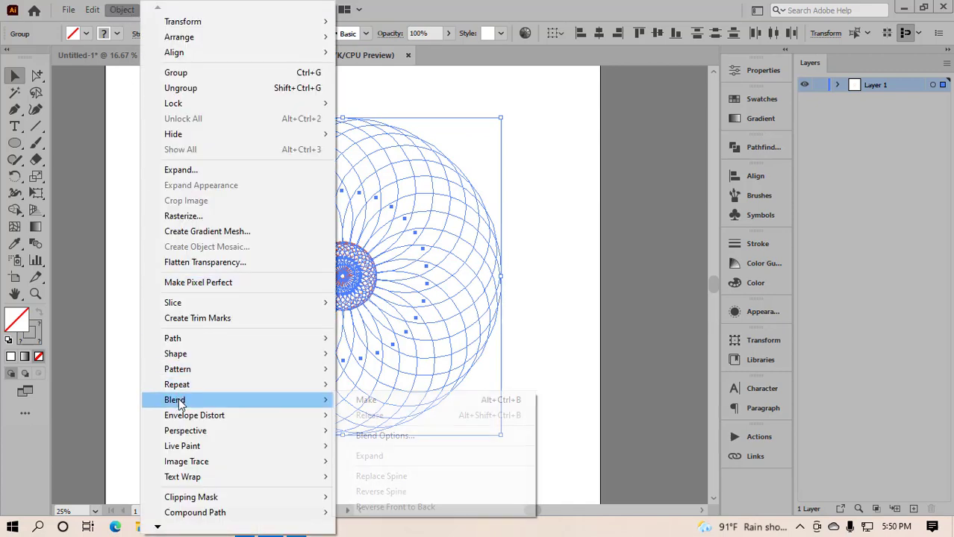
pyautogui.click(421, 436)
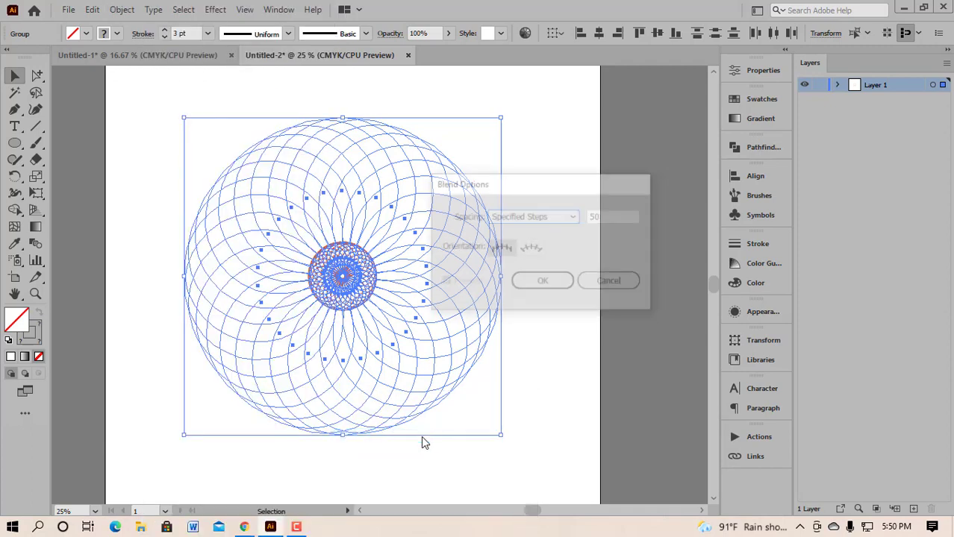
pyautogui.click(575, 217)
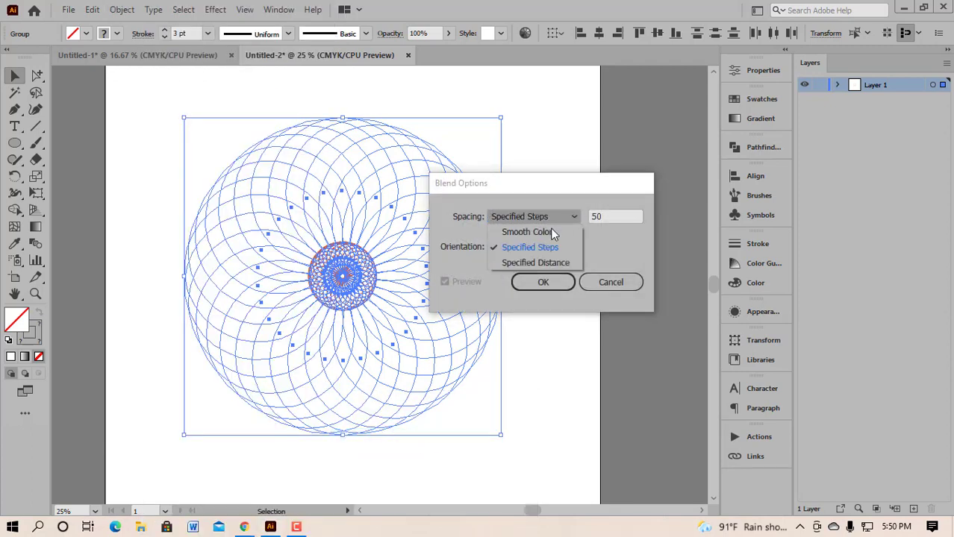
pyautogui.click(530, 247)
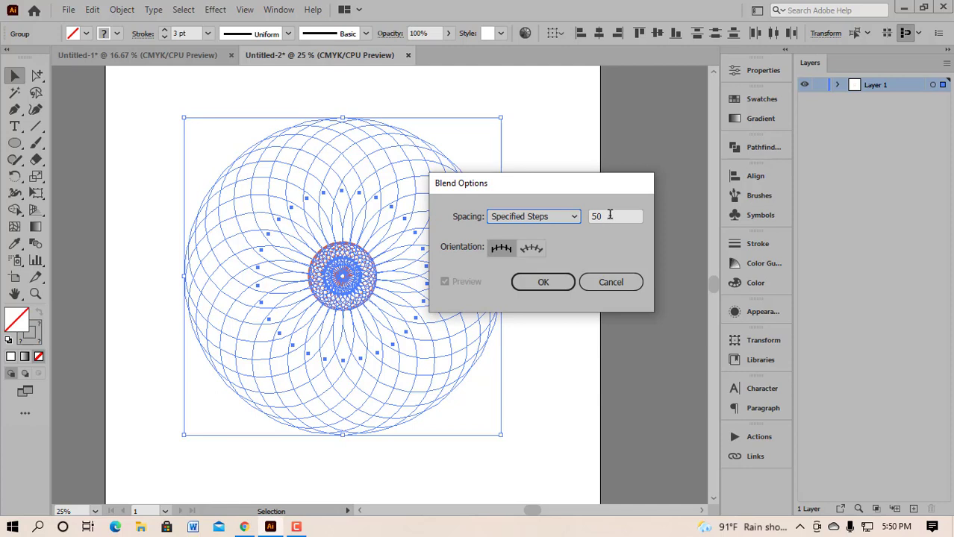
pyautogui.moveTo(610, 214); pyautogui.dragTo(588, 215)
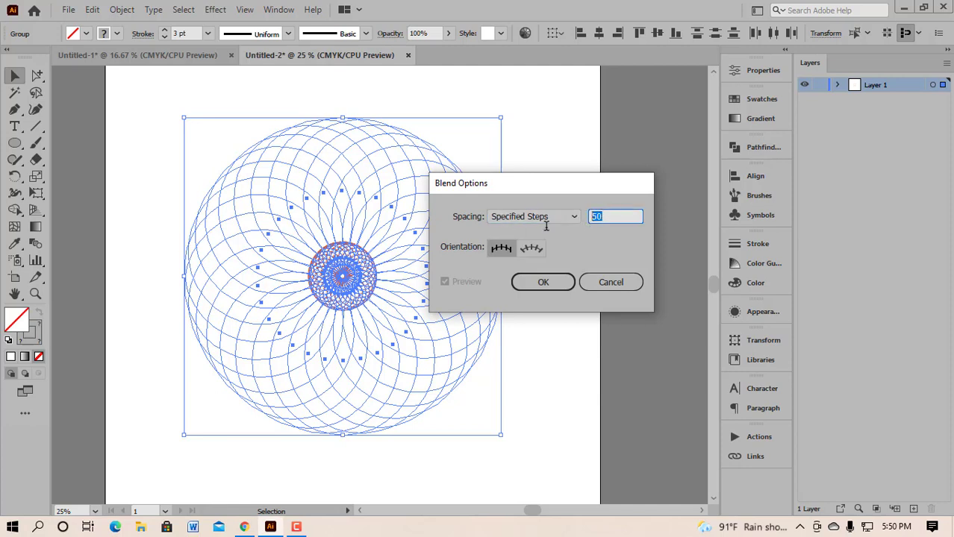
pyautogui.write('60')
pyautogui.click(538, 286)
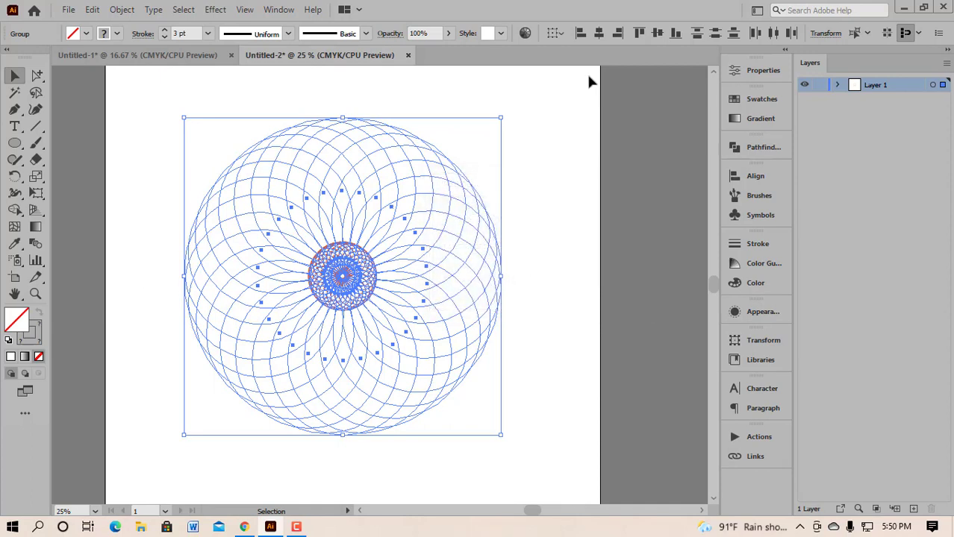
pyautogui.click(563, 123)
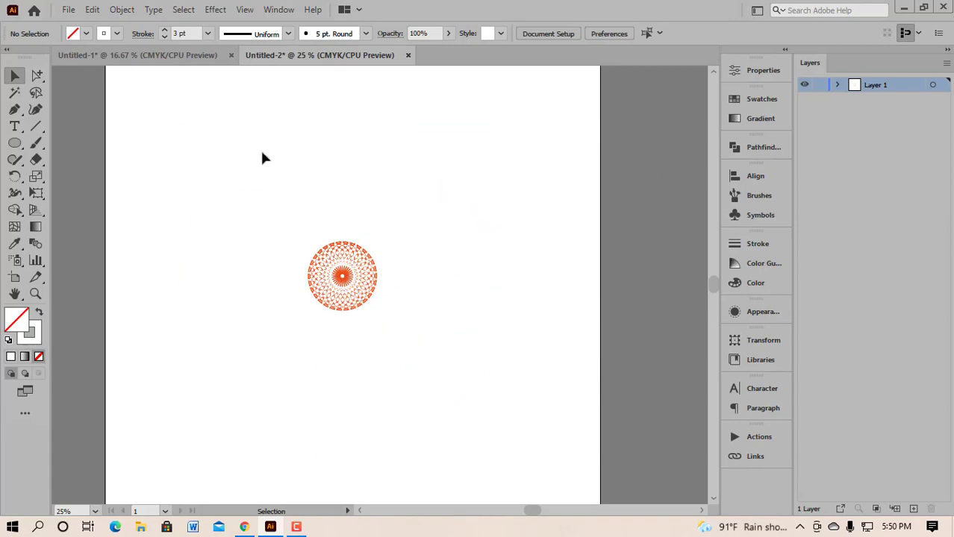
# Make a blend between the small orange rosette and the large white rosette, and inspect its detail.
pyautogui.moveTo(165, 117); pyautogui.dragTo(530, 452)
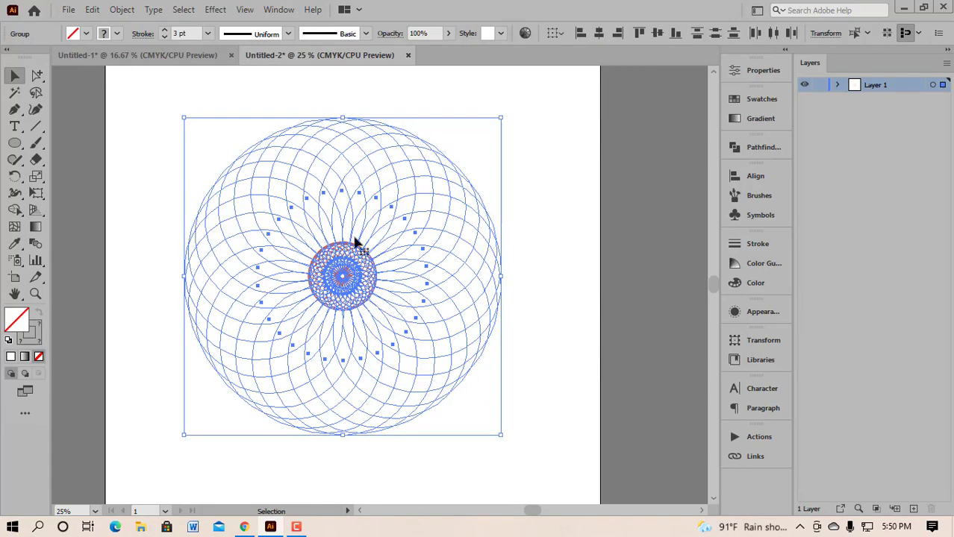
pyautogui.click(121, 10)
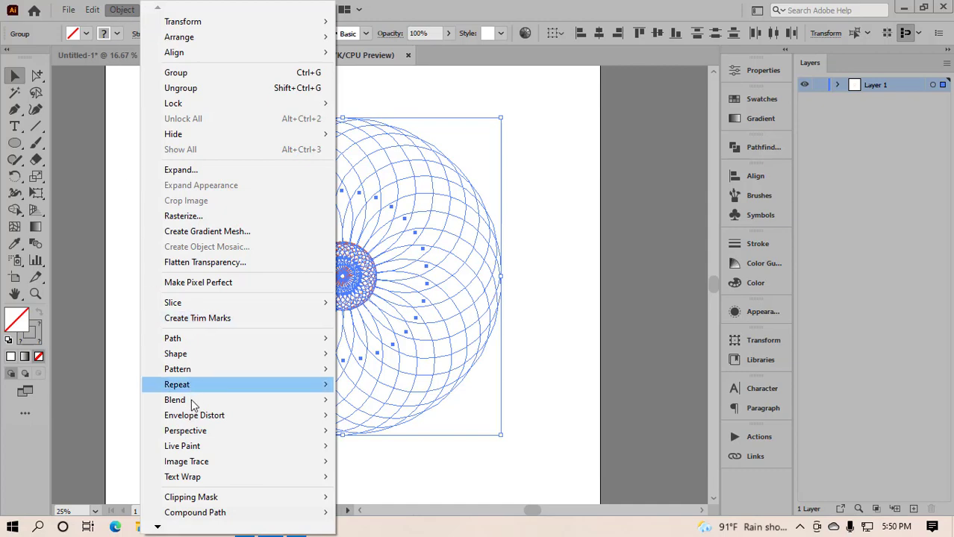
pyautogui.moveTo(194, 404)
pyautogui.click(385, 405)
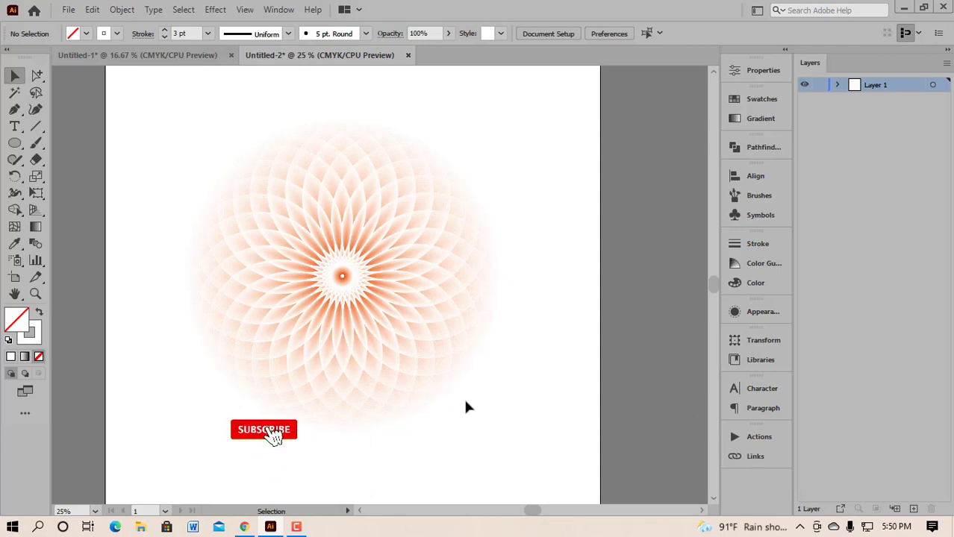
pyautogui.scroll(4, 367, 330)
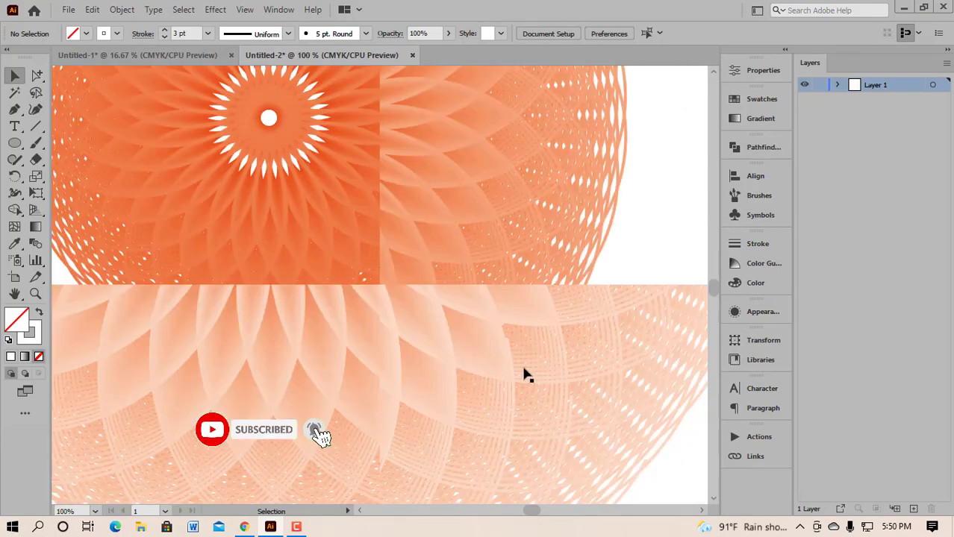
pyautogui.scroll(-4, 523, 374)
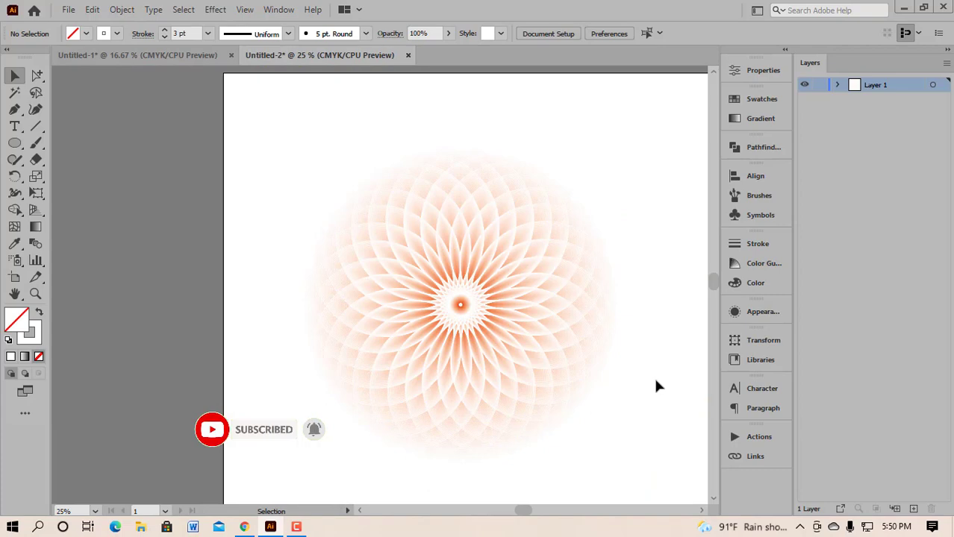
# Shrink the blended rosette proportionally from its centre to about 943 by 945 px and move it onto the pasteboard west of the artboard.
pyautogui.scroll(-3, 652, 384)
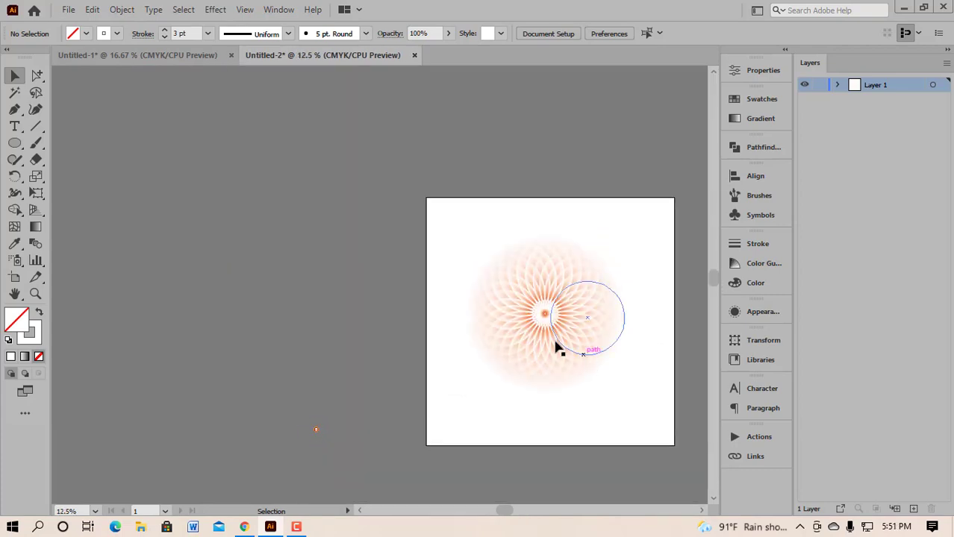
pyautogui.click(548, 321)
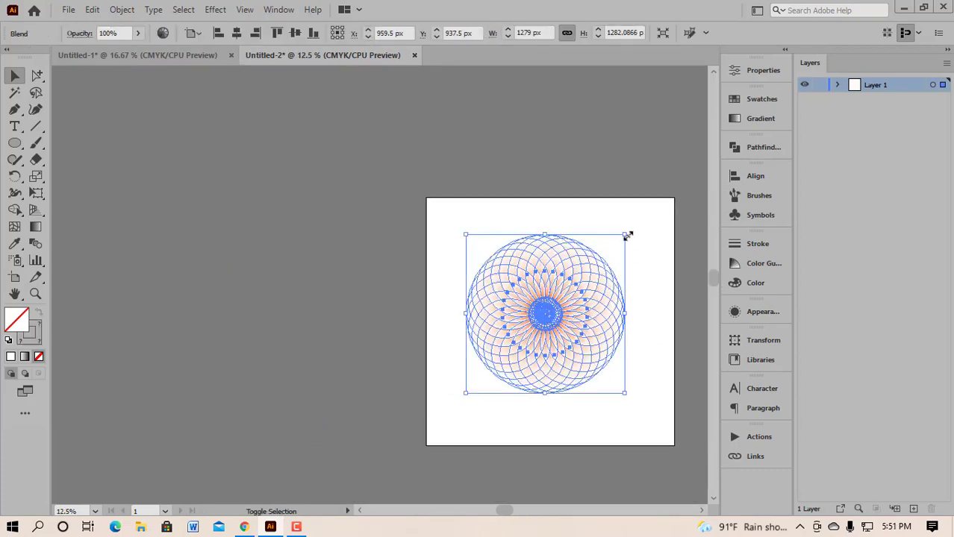
pyautogui.moveTo(626, 236); pyautogui.dragTo(608, 256)
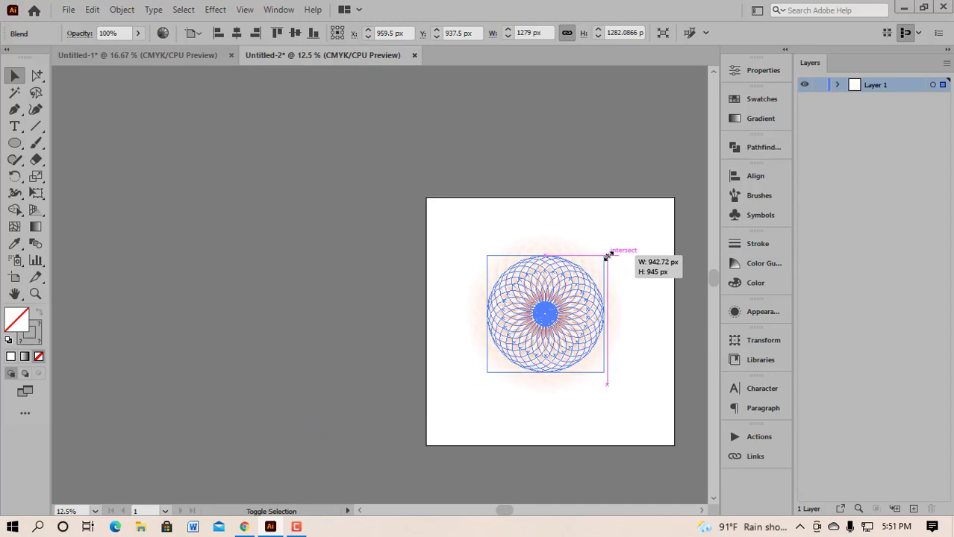
pyautogui.click(632, 296)
pyautogui.moveTo(570, 320); pyautogui.dragTo(298, 336)
pyautogui.hscroll(2, 440, 390)
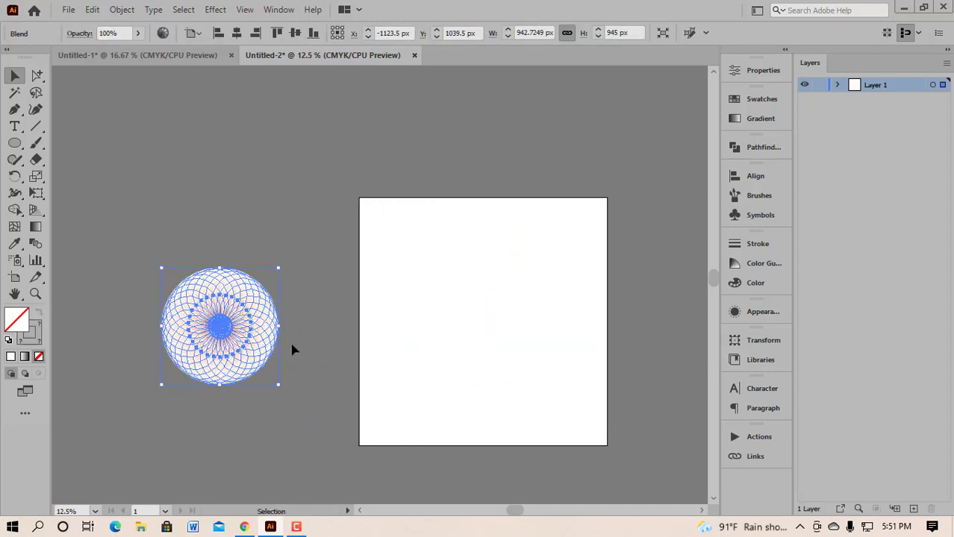
pyautogui.click(283, 358)
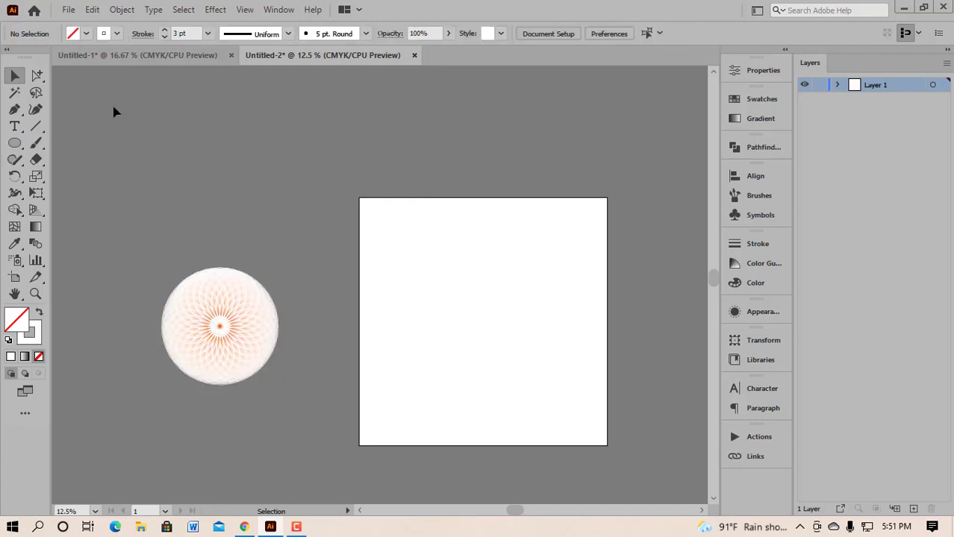
# Examine the finished rosette blends in the Untitled-1 document as reference for other base shapes.
pyautogui.click(193, 52)
pyautogui.scroll(-2, 138, 277)
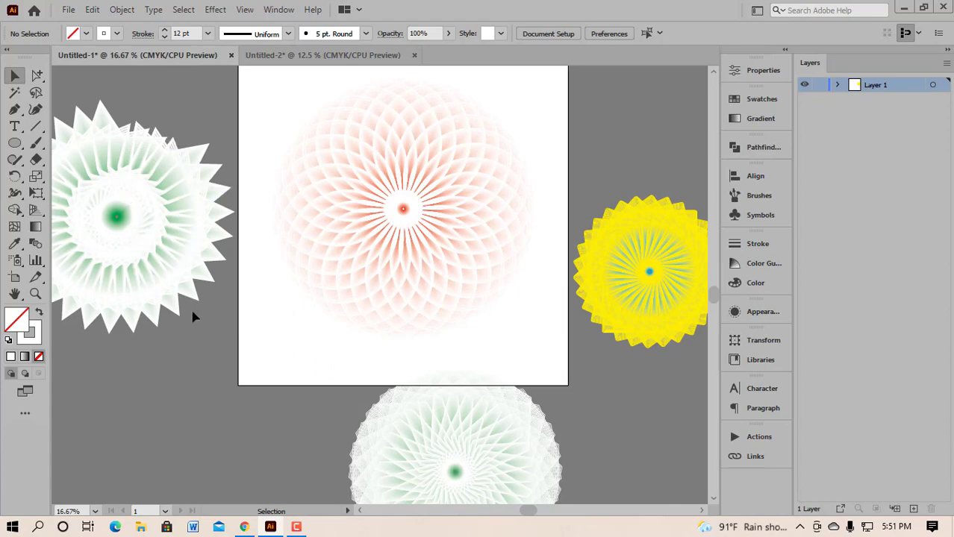
pyautogui.hscroll(-2, 142, 209)
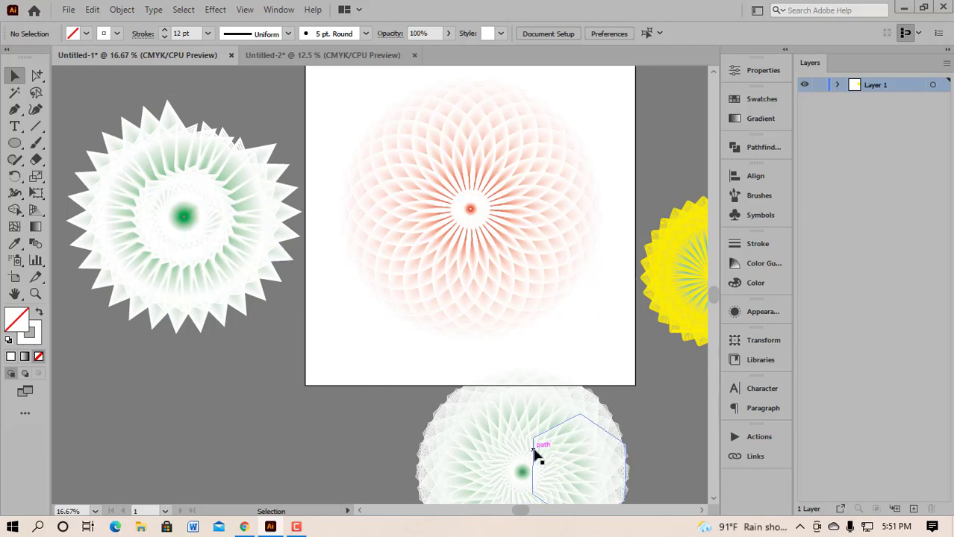
pyautogui.hscroll(1, 535, 454)
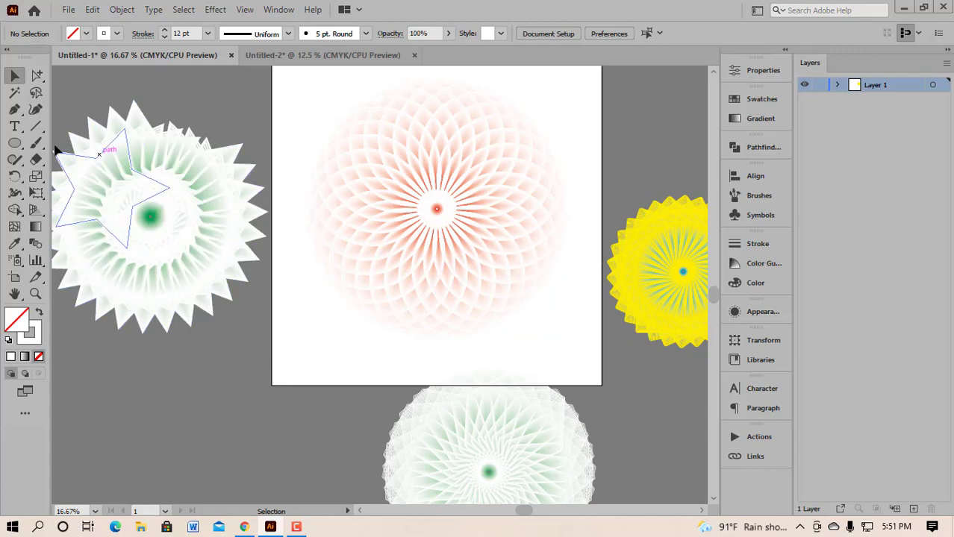
# Draw an upright five-pointed star about two thirds of the artboard's width in the Untitled-2 document.
pyautogui.click(14, 143)
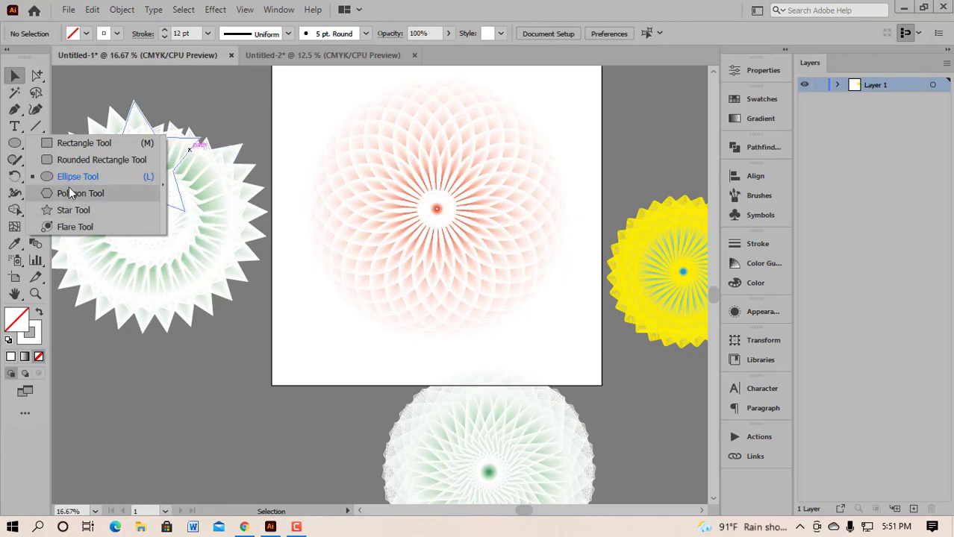
pyautogui.click(66, 209)
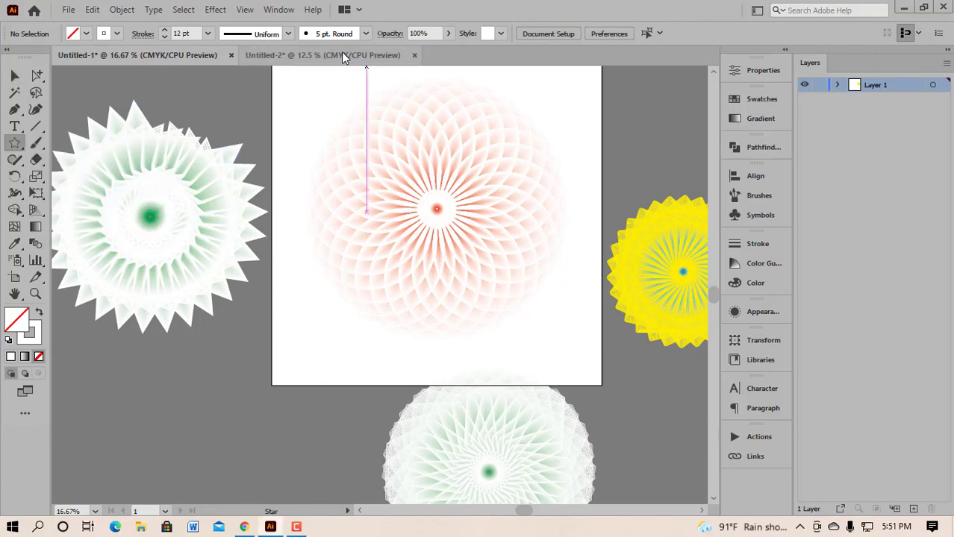
pyautogui.click(341, 55)
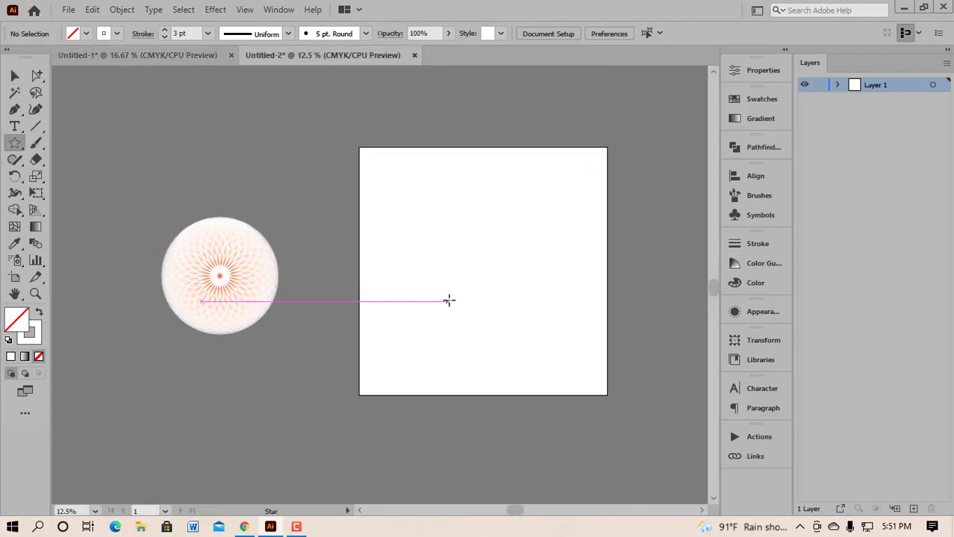
pyautogui.hscroll(2, 448, 300)
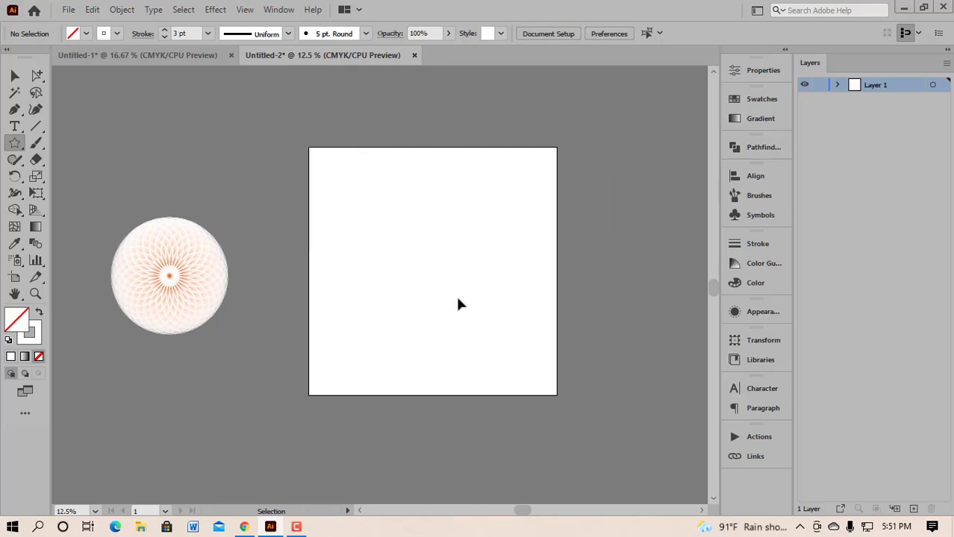
pyautogui.click(137, 49)
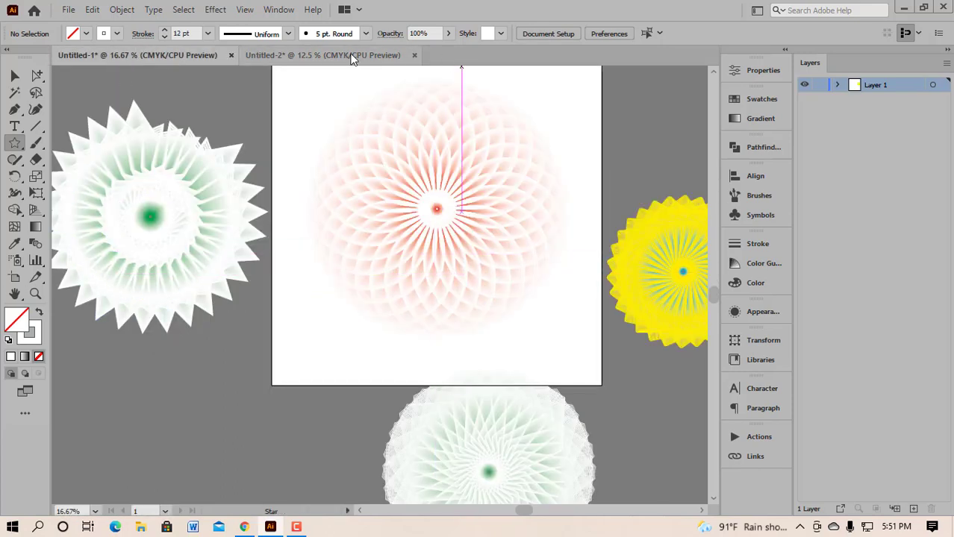
pyautogui.click(352, 58)
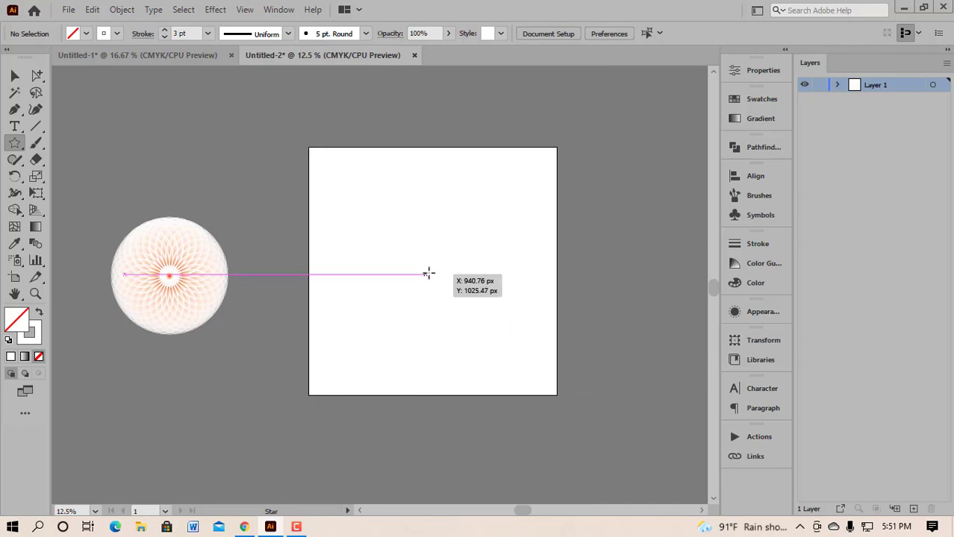
pyautogui.moveTo(419, 258); pyautogui.dragTo(471, 328)
pyautogui.press('v')
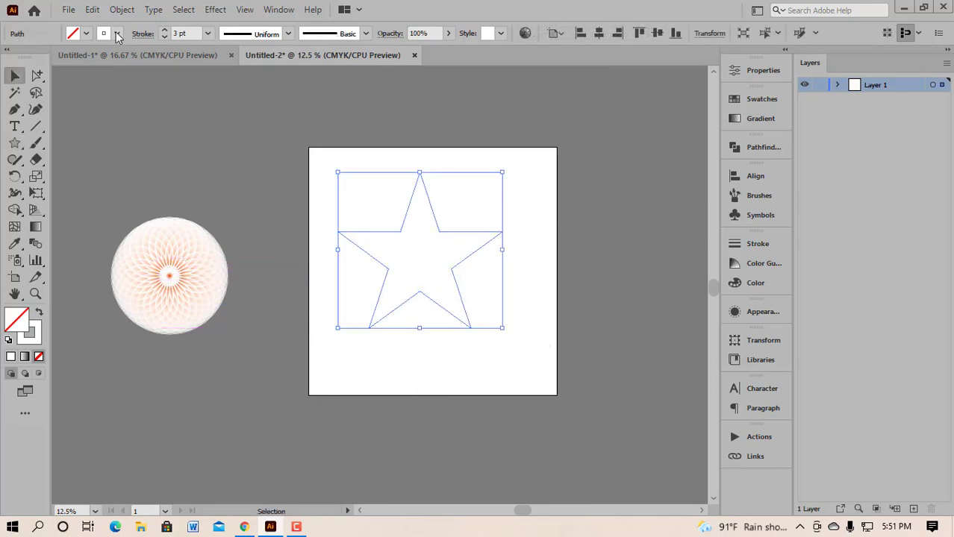
# Set the star's stroke colour to green and shift the star slightly down and to the right.
pyautogui.click(117, 33)
pyautogui.click(66, 56)
pyautogui.click(527, 160)
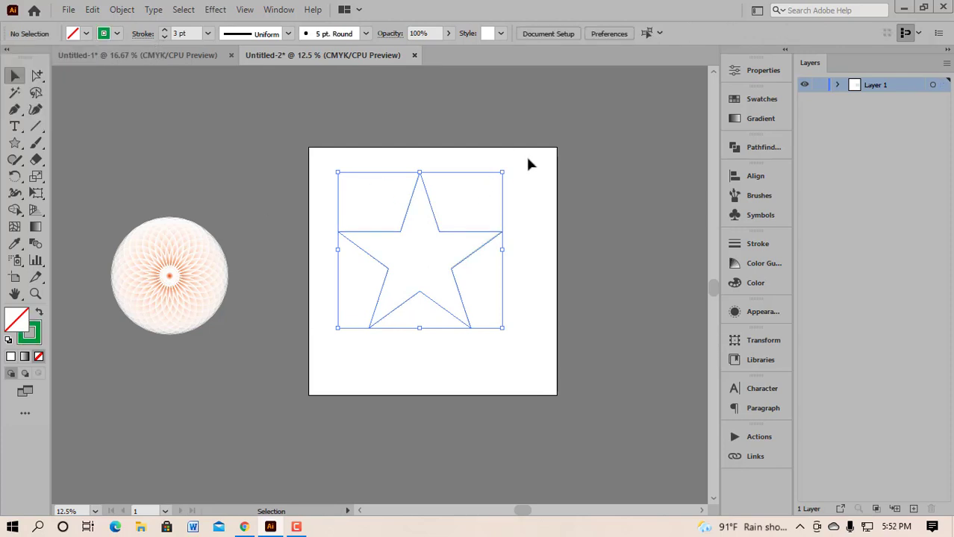
pyautogui.moveTo(450, 269); pyautogui.dragTo(458, 274)
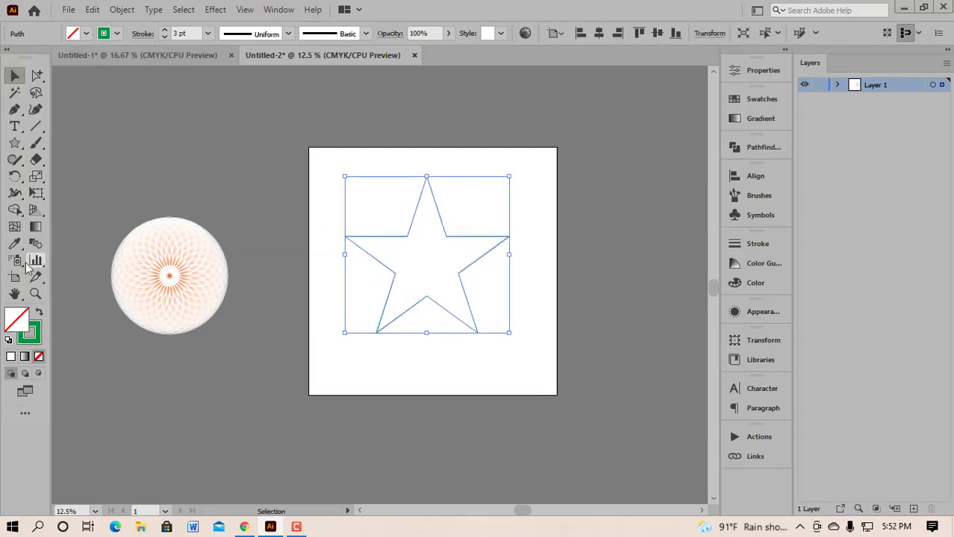
# Copy the star rotated by 12° about a point between its two lower tips, and repeat the copy until the stars form a full ring.
pyautogui.click(15, 177)
pyautogui.keyDown('alt'); pyautogui.click(427, 328); pyautogui.keyUp('alt')
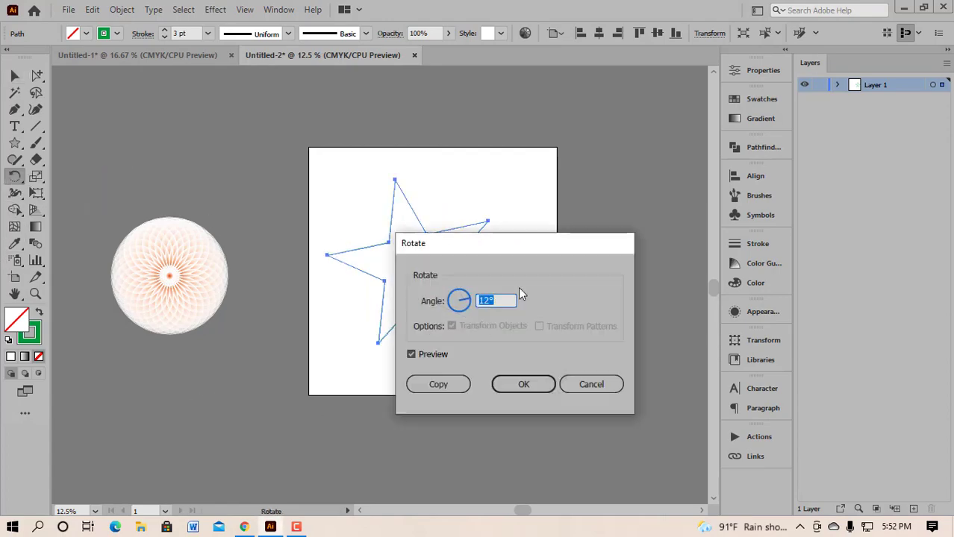
pyautogui.click(438, 383)
pyautogui.hotkey('ctrl', 'd')
pyautogui.hotkey('ctrl', 'd')
pyautogui.hotkey('ctrl', 'd')
pyautogui.hotkey('ctrl', 'd')
pyautogui.hotkey('ctrl', 'd')
pyautogui.hotkey('ctrl', 'd')
pyautogui.hotkey('ctrl', 'd')
pyautogui.hotkey('ctrl', 'd')
pyautogui.hotkey('ctrl', 'd')
pyautogui.hotkey('ctrl', 'd')
pyautogui.hotkey('ctrl', 'd')
pyautogui.hotkey('ctrl', 'd')
pyautogui.hotkey('ctrl', 'd')
pyautogui.hotkey('ctrl', 'd')
pyautogui.hotkey('ctrl', 'd')
pyautogui.hotkey('ctrl', 'd')
pyautogui.hotkey('ctrl', 'd')
pyautogui.hotkey('ctrl', 'd')
pyautogui.hotkey('ctrl', 'd')
pyautogui.hotkey('ctrl', 'd')
pyautogui.hotkey('ctrl', 'd')
pyautogui.hotkey('ctrl', 'd')
pyautogui.hotkey('ctrl', 'd')
pyautogui.hotkey('ctrl', 'd')
pyautogui.hotkey('ctrl', 'd')
pyautogui.hotkey('ctrl', 'd')
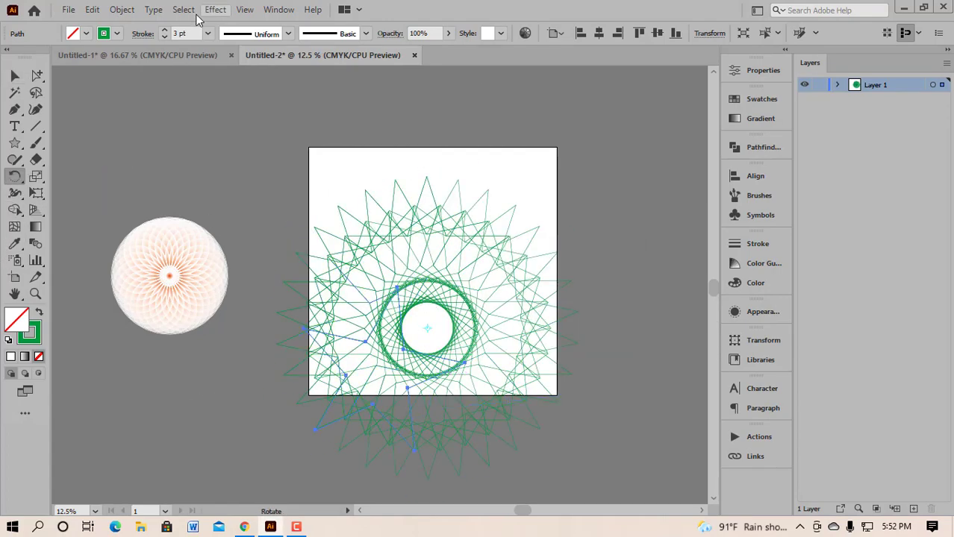
# Select all the rotated green stars and group them.
pyautogui.click(15, 77)
pyautogui.moveTo(258, 123); pyautogui.dragTo(595, 521)
pyautogui.hotkey('ctrl', 'g')
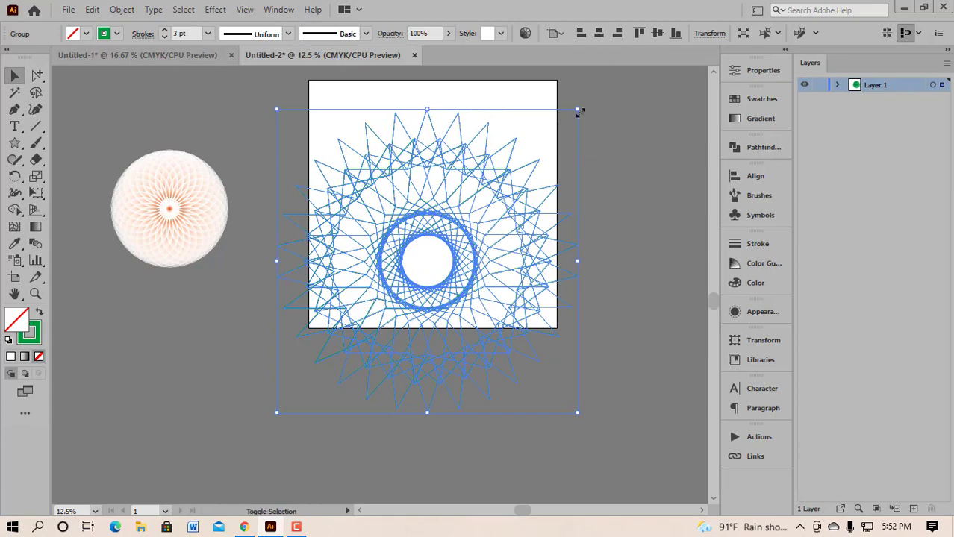
pyautogui.moveTo(579, 111); pyautogui.dragTo(498, 191)
pyautogui.scroll(-1, 447, 237)
pyautogui.hotkey('ctrl', 'z')
# Shrink the green star rosette to about one fifth of the artboard's width, place it near the artboard's centre and deselect it.
pyautogui.moveTo(579, 78); pyautogui.dragTo(485, 171)
pyautogui.moveTo(447, 224); pyautogui.dragTo(454, 193)
pyautogui.scroll(-1, 509, 211)
pyautogui.scroll(2, 521, 172)
pyautogui.click(520, 172)
pyautogui.scroll(3, 521, 172)
pyautogui.click(427, 199)
pyautogui.click(511, 192)
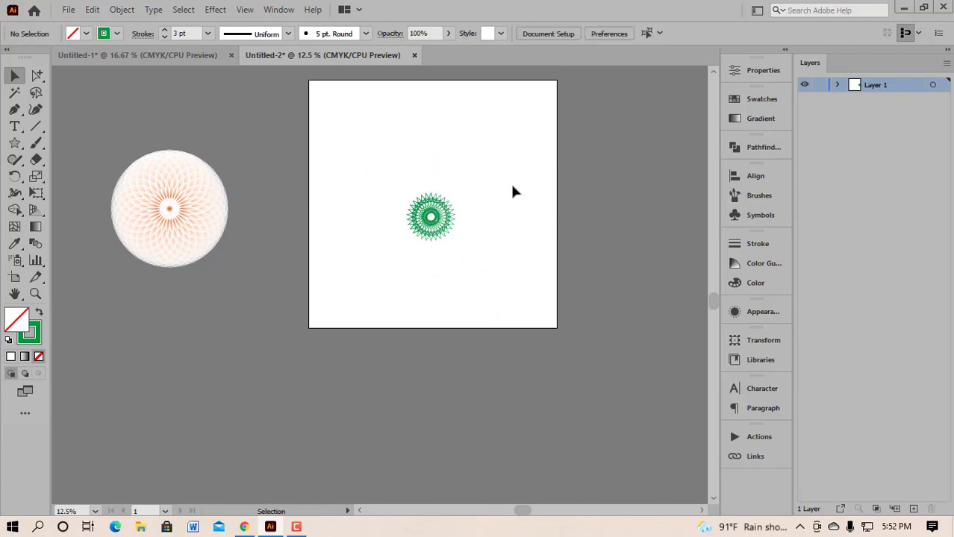
# Paste a copy of the green star rosette in front, enlarge it from its centre to nearly the artboard's width and set its stroke to white.
pyautogui.click(442, 224)
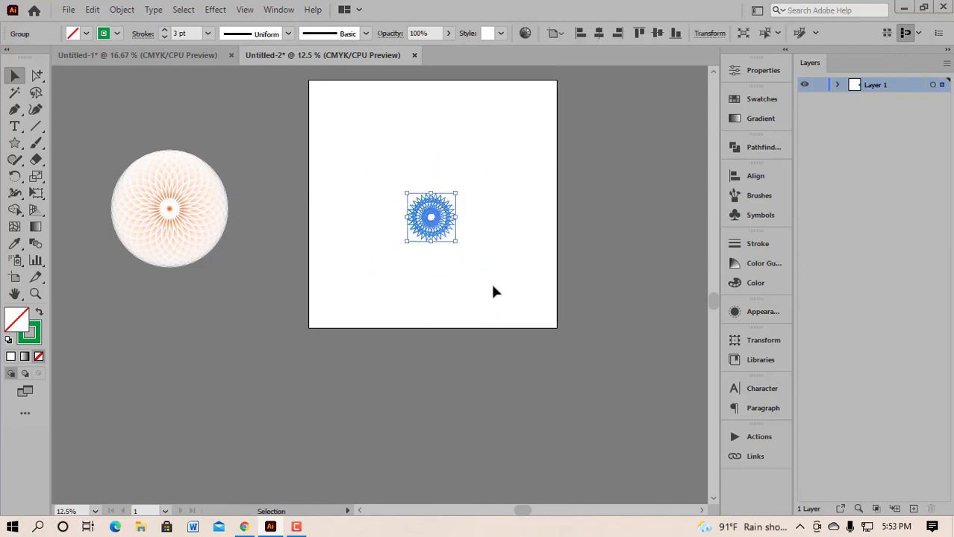
pyautogui.hotkey('ctrl', 'f')
pyautogui.moveTo(457, 243)
pyautogui.mouseDown()
pyautogui.moveTo(505, 304)
pyautogui.moveTo(549, 335)
pyautogui.mouseUp()
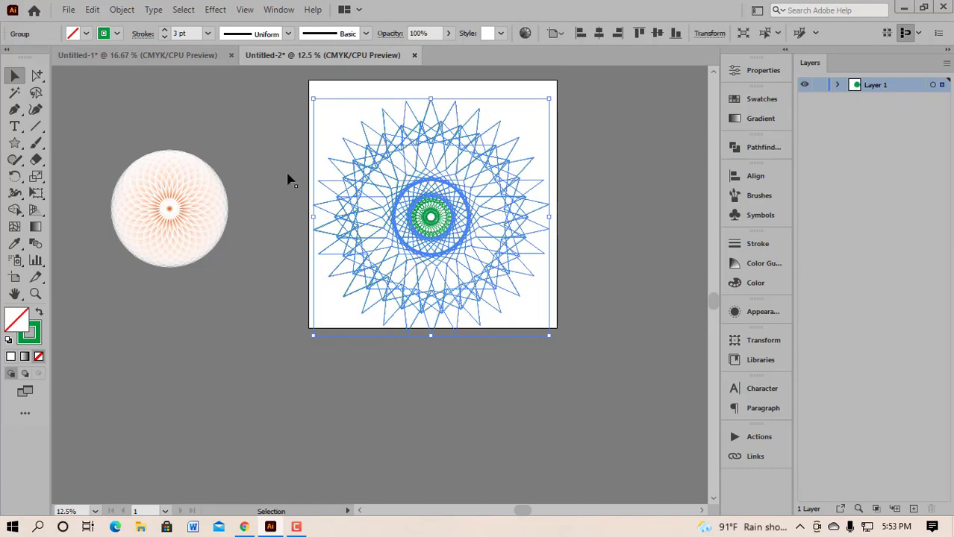
pyautogui.click(117, 34)
pyautogui.click(28, 57)
pyautogui.click(621, 182)
# Make a blend between the small green star rosette and the large white one.
pyautogui.hotkey('ctrl', 'a')
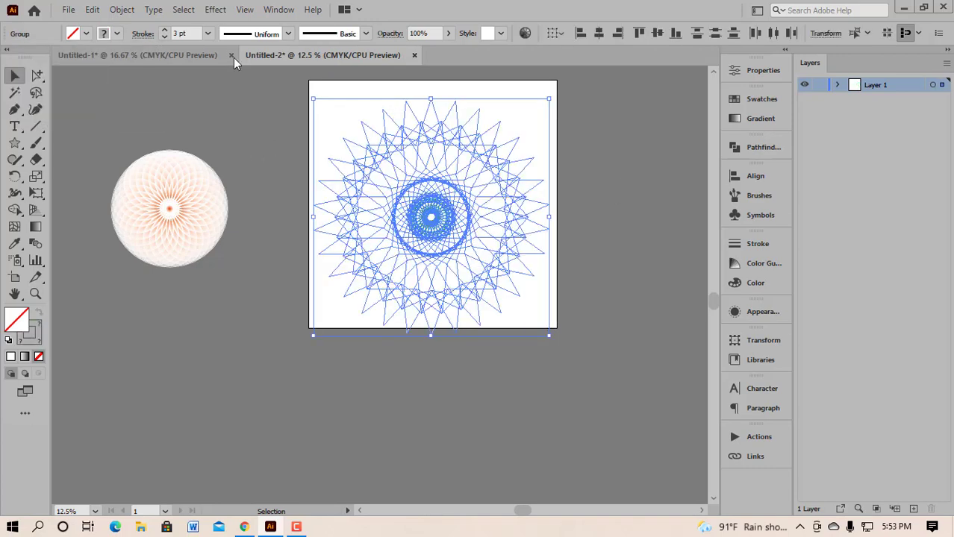
pyautogui.click(122, 10)
pyautogui.moveTo(298, 400)
pyautogui.click(361, 403)
pyautogui.click(659, 281)
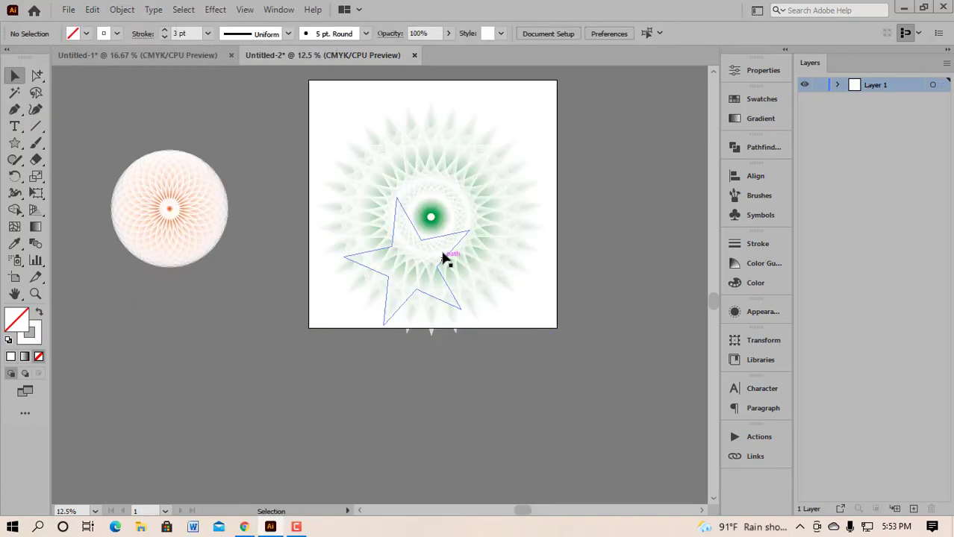
# Move the blended star rosette off the artboard to just below the orange rosette and resize it to about 1061 px wide.
pyautogui.moveTo(450, 200); pyautogui.dragTo(200, 362)
pyautogui.moveTo(300, 261); pyautogui.dragTo(245, 338)
pyautogui.moveTo(206, 378); pyautogui.dragTo(224, 304)
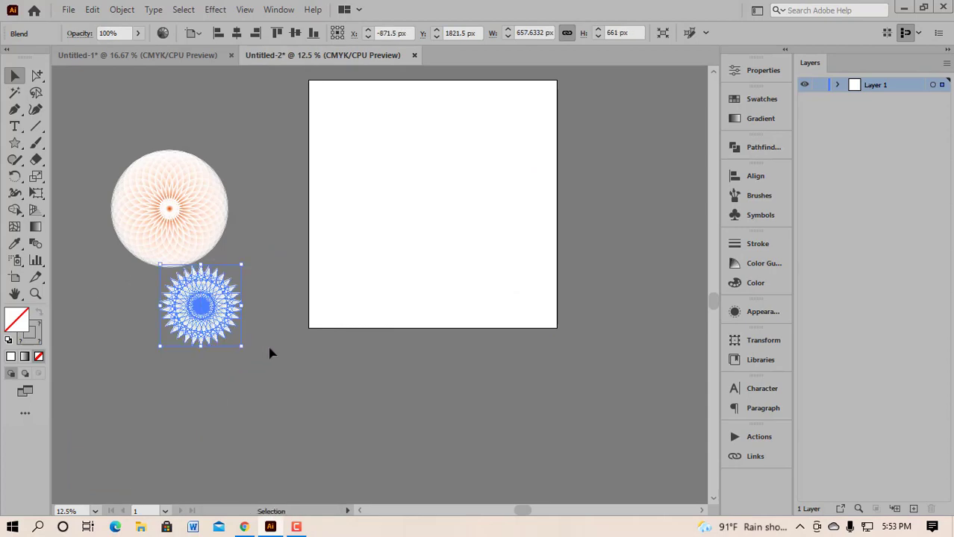
pyautogui.click(270, 352)
pyautogui.click(221, 325)
pyautogui.moveTo(240, 347); pyautogui.dragTo(264, 378)
pyautogui.moveTo(213, 316); pyautogui.dragTo(213, 348)
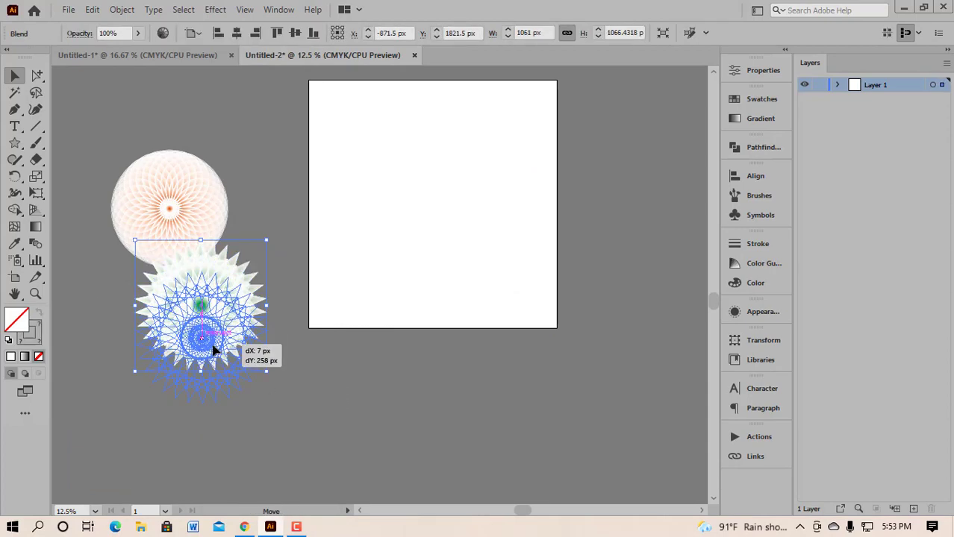
pyautogui.click(329, 368)
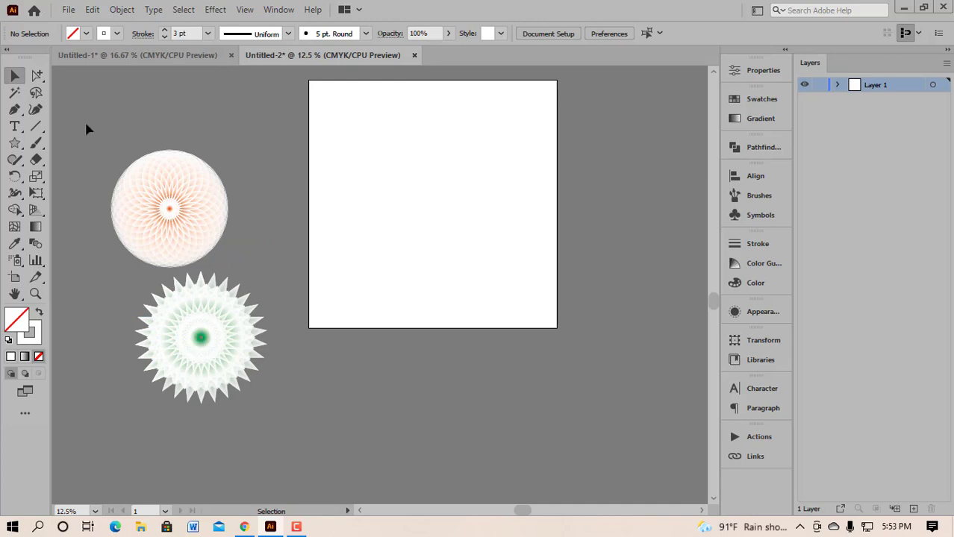
# Check the green rosette below the artboard in Untitled-1, and create a six-sided polygon with a 50 px radius near the centre of Untitled-2's artboard.
pyautogui.click(157, 54)
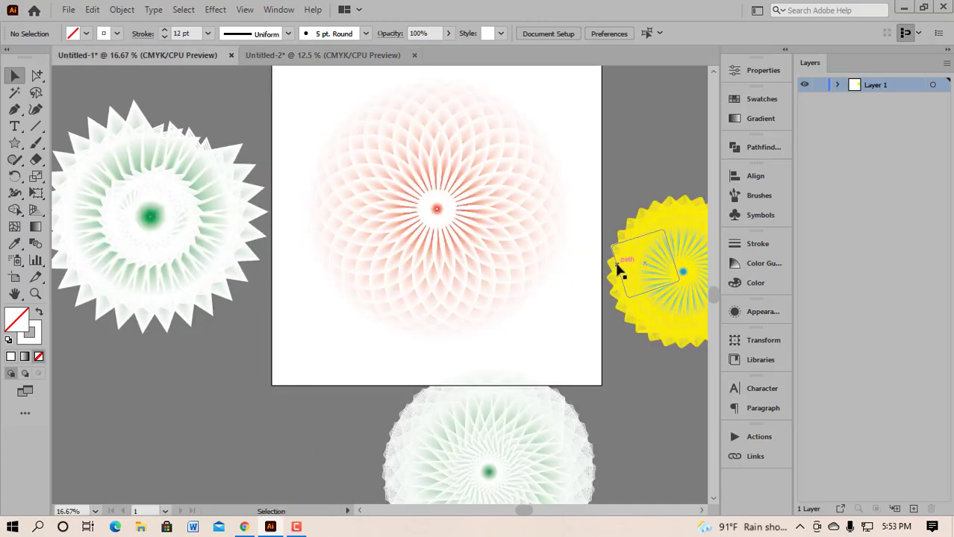
pyautogui.scroll(-1, 499, 427)
pyautogui.click(487, 435)
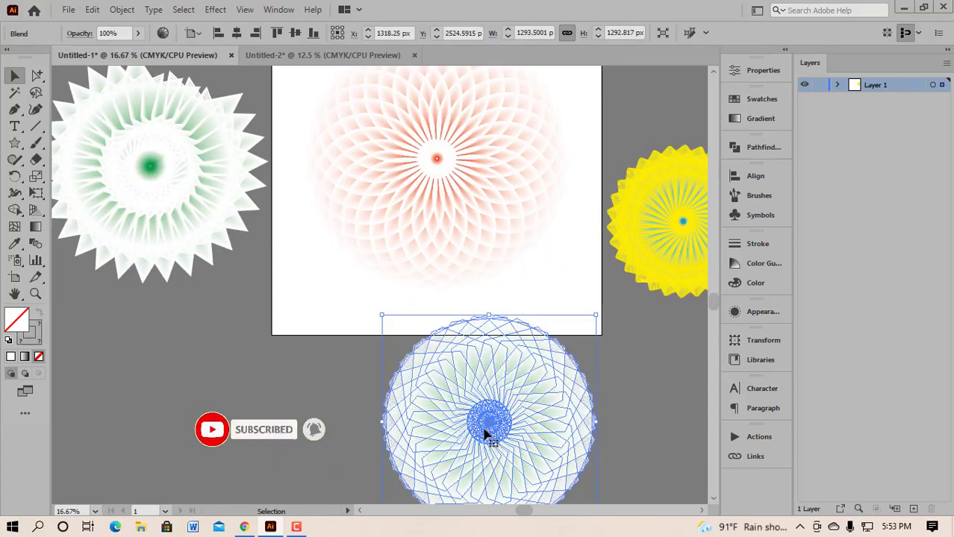
pyautogui.click(321, 56)
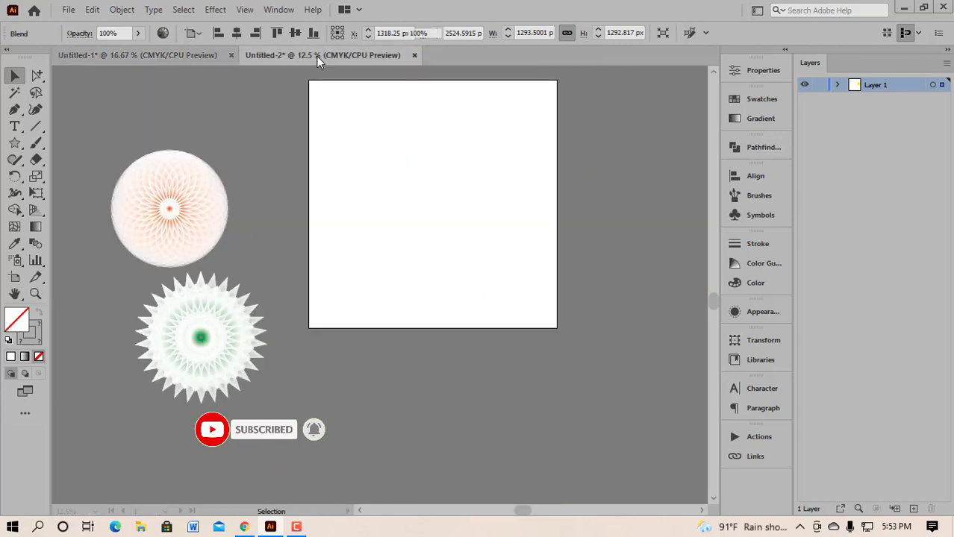
pyautogui.scroll(-2, 396, 282)
pyautogui.click(14, 143)
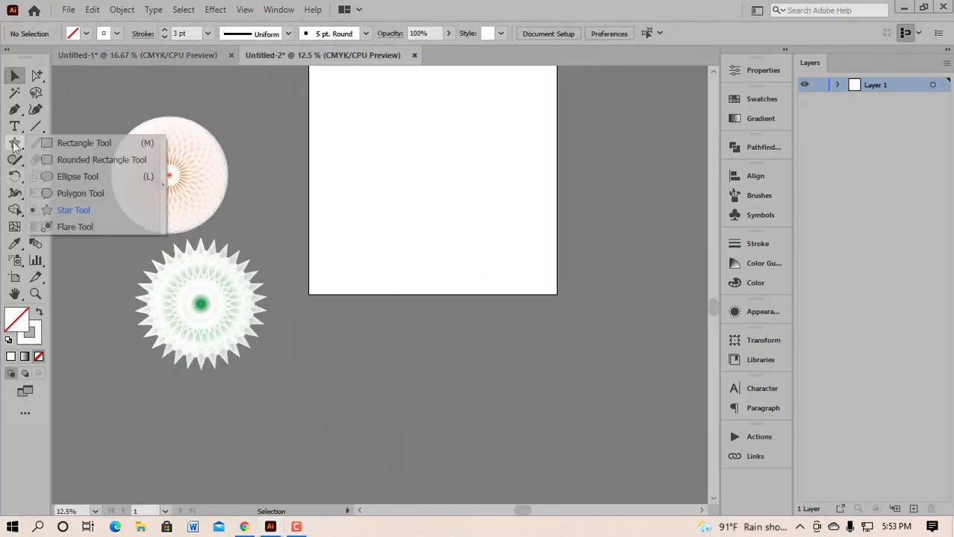
pyautogui.click(82, 192)
pyautogui.scroll(3, 472, 207)
pyautogui.click(434, 224)
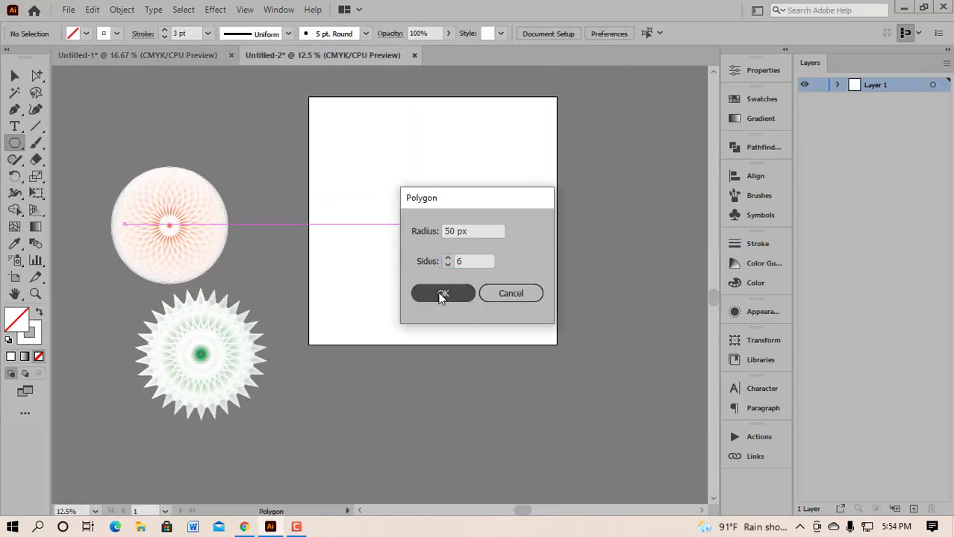
pyautogui.click(440, 293)
# Enlarge the hexagon from its centre to slightly over half the artboard's width and set its stroke colour to light blue.
pyautogui.click(15, 77)
pyautogui.moveTo(440, 232); pyautogui.dragTo(542, 234)
pyautogui.click(543, 235)
pyautogui.click(437, 190)
pyautogui.click(85, 33)
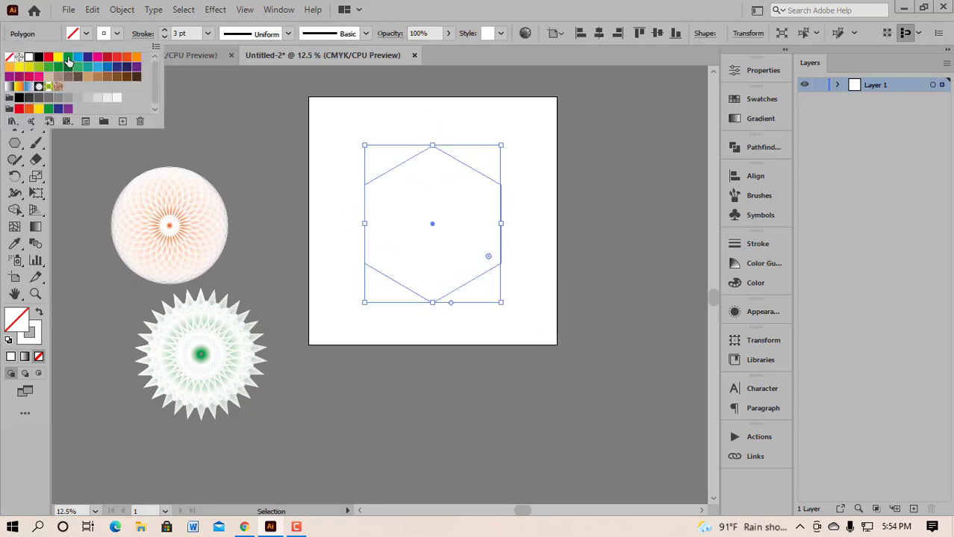
pyautogui.click(77, 59)
# Copy the hexagon rotated about a point just outside its lower-left edge, and repeat the copy until the hexagons form a full ring.
pyautogui.press('r')
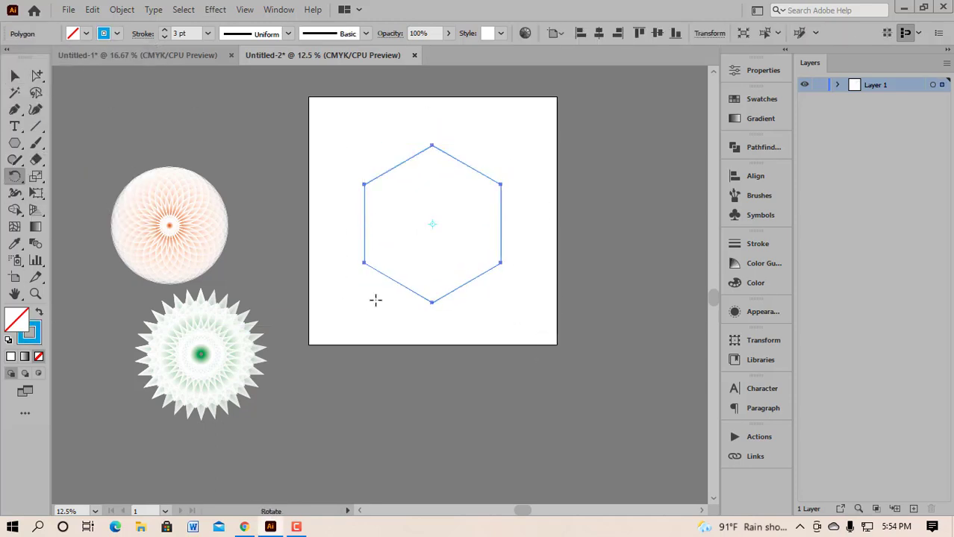
pyautogui.keyDown('alt'); pyautogui.click(375, 301); pyautogui.keyUp('alt')
pyautogui.click(440, 381)
pyautogui.hotkey('ctrl', 'd')
pyautogui.hotkey('ctrl', 'd')
pyautogui.hotkey('ctrl', 'd')
pyautogui.hotkey('ctrl', 'd')
pyautogui.hotkey('ctrl', 'd')
pyautogui.hotkey('ctrl', 'd')
pyautogui.hotkey('ctrl', 'd')
pyautogui.hotkey('ctrl', 'd')
pyautogui.hotkey('ctrl', 'd')
pyautogui.hotkey('ctrl', 'd')
pyautogui.hotkey('ctrl', 'd')
pyautogui.hotkey('ctrl', 'd')
pyautogui.hotkey('ctrl', 'd')
pyautogui.hotkey('ctrl', 'd')
pyautogui.hotkey('ctrl', 'd')
pyautogui.hotkey('ctrl', 'd')
pyautogui.hotkey('ctrl', 'd')
pyautogui.hotkey('ctrl', 'd')
pyautogui.hotkey('ctrl', 'd')
pyautogui.hotkey('ctrl', 'd')
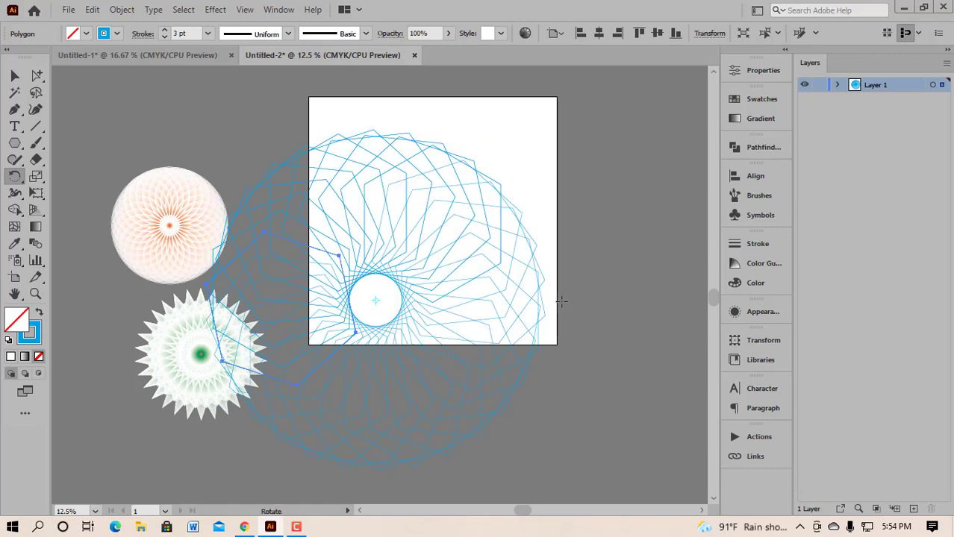
# Select all the rotated blue hexagons and group them.
pyautogui.moveTo(262, 108); pyautogui.dragTo(343, 250)
pyautogui.moveTo(583, 155); pyautogui.dragTo(317, 370)
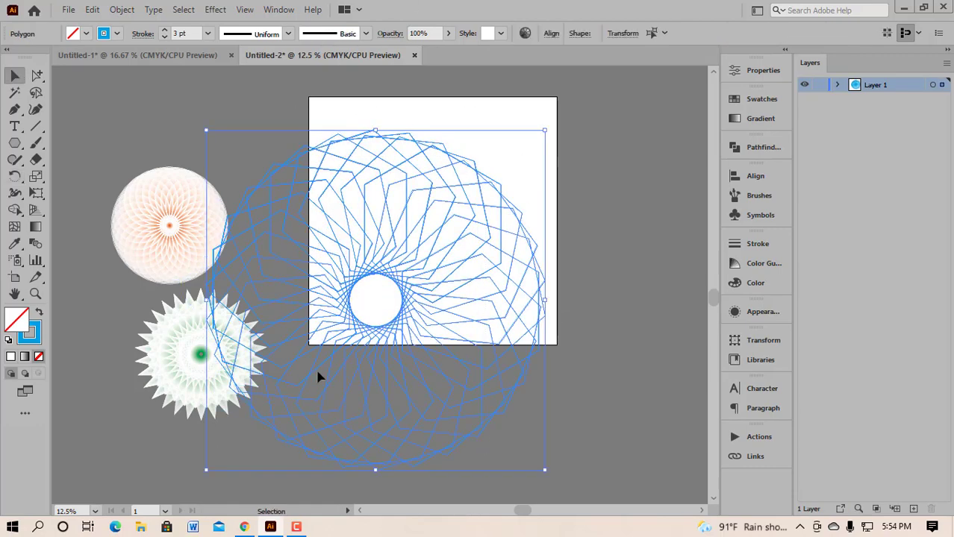
pyautogui.hotkey('ctrl', 'g')
# Shrink the blue hexagon rosette to about one fifth of the artboard's width and place it near the artboard's centre.
pyautogui.moveTo(545, 131); pyautogui.dragTo(462, 263)
pyautogui.moveTo(391, 308); pyautogui.dragTo(449, 239)
pyautogui.moveTo(469, 195); pyautogui.dragTo(460, 206)
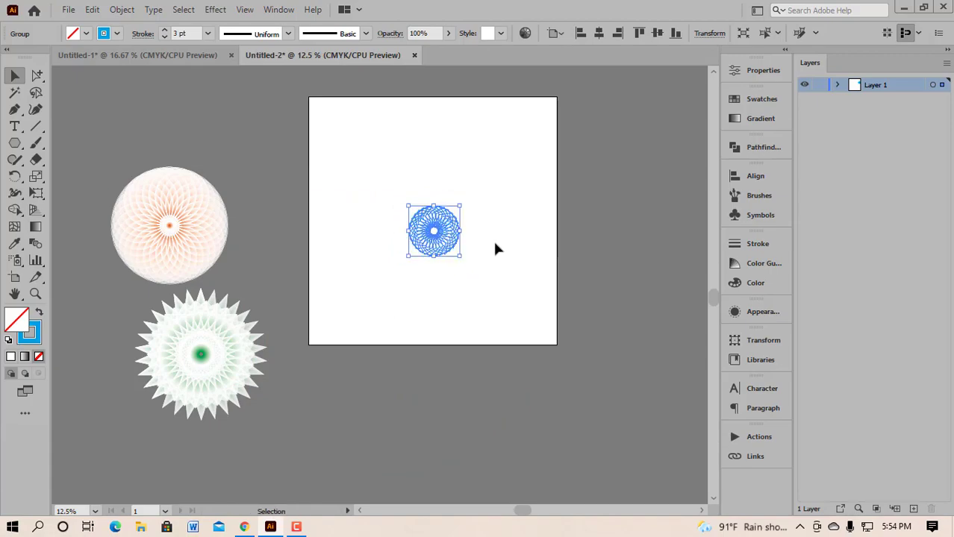
# Paste a copy of the blue hexagon rosette in front, enlarge it from its centre to slightly over the artboard's width and set its stroke to white.
pyautogui.hscroll(1, 494, 241)
pyautogui.hotkey('ctrl', 'c')
pyautogui.hotkey('ctrl', 'f')
pyautogui.moveTo(409, 256); pyautogui.dragTo(517, 365)
pyautogui.click(117, 34)
pyautogui.click(31, 59)
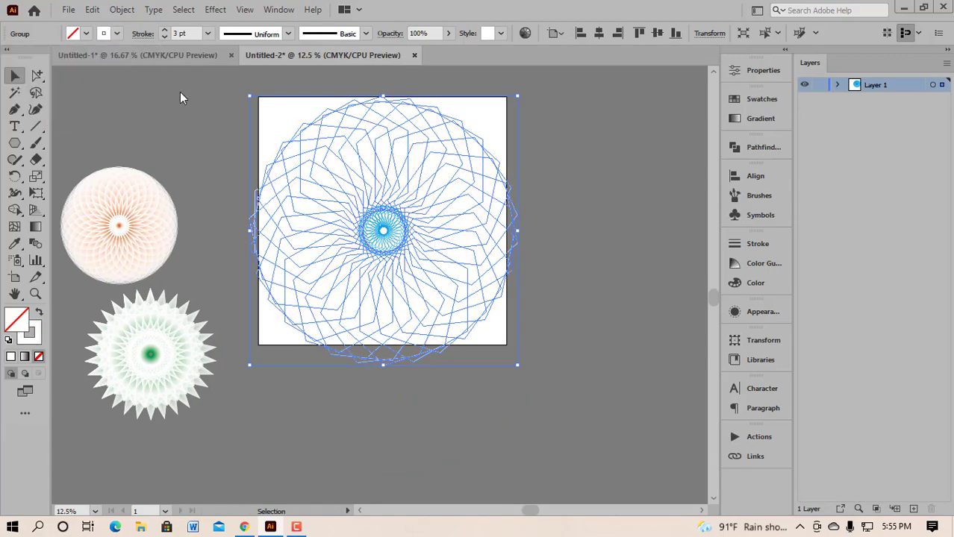
# Make a blend between the small blue hexagon rosette and the large white one.
pyautogui.keyDown('shift'); pyautogui.click(407, 242); pyautogui.keyUp('shift')
pyautogui.click(122, 9)
pyautogui.moveTo(192, 396)
pyautogui.click(361, 397)
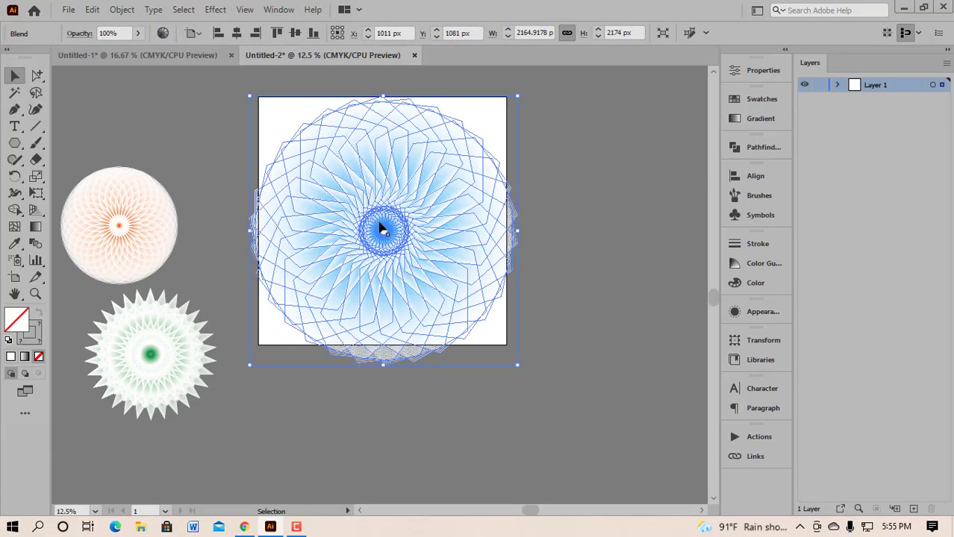
# Shrink the blended blue rosette to about 968 px wide and move it below the artboard's lower-left corner, beside the green rosette.
pyautogui.moveTo(383, 228); pyautogui.dragTo(396, 233)
pyautogui.moveTo(530, 102); pyautogui.dragTo(457, 177)
pyautogui.click(545, 178)
pyautogui.moveTo(396, 242); pyautogui.dragTo(270, 425)
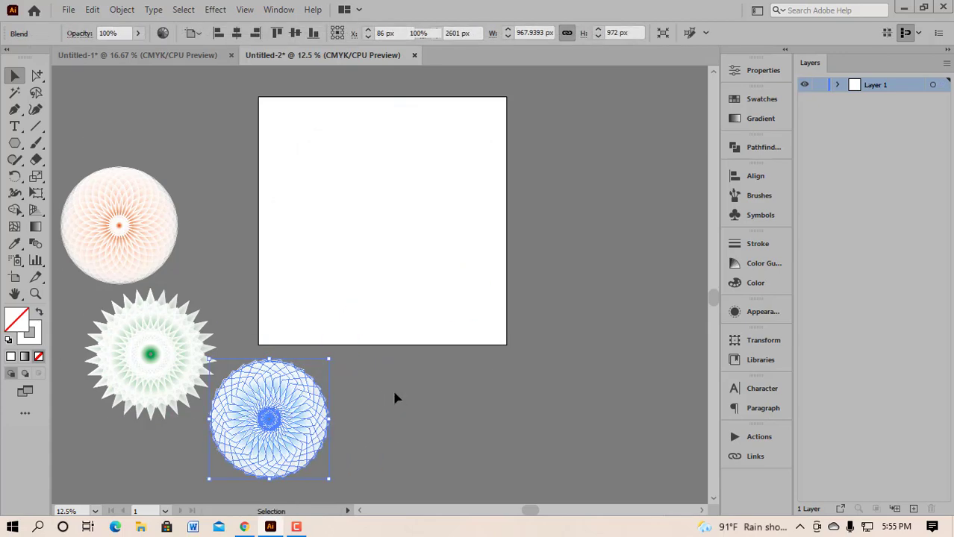
pyautogui.click(393, 389)
pyautogui.scroll(-1, 380, 392)
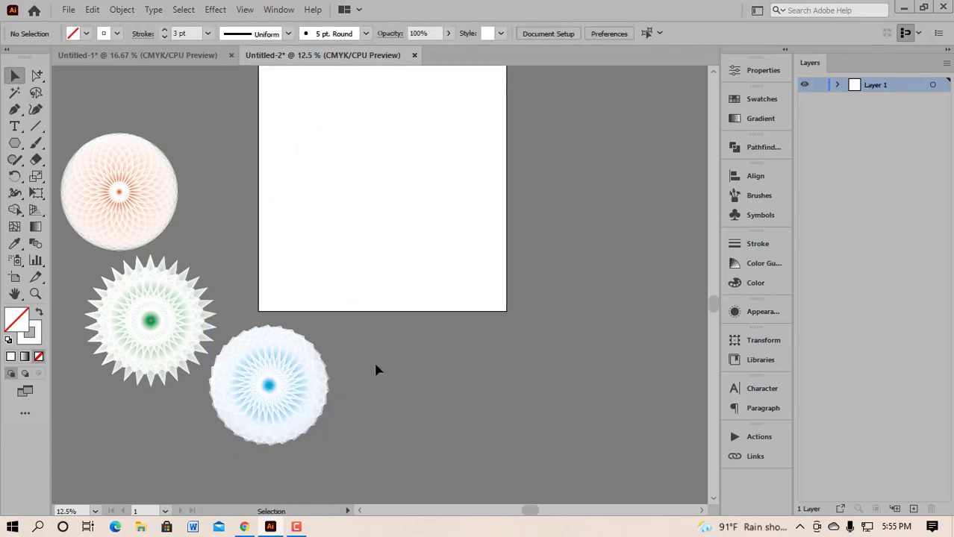
# Check the yellow rosette in Untitled-1, and draw a rounded square about one third of the artboard's width near the centre of Untitled-2's artboard.
pyautogui.click(161, 54)
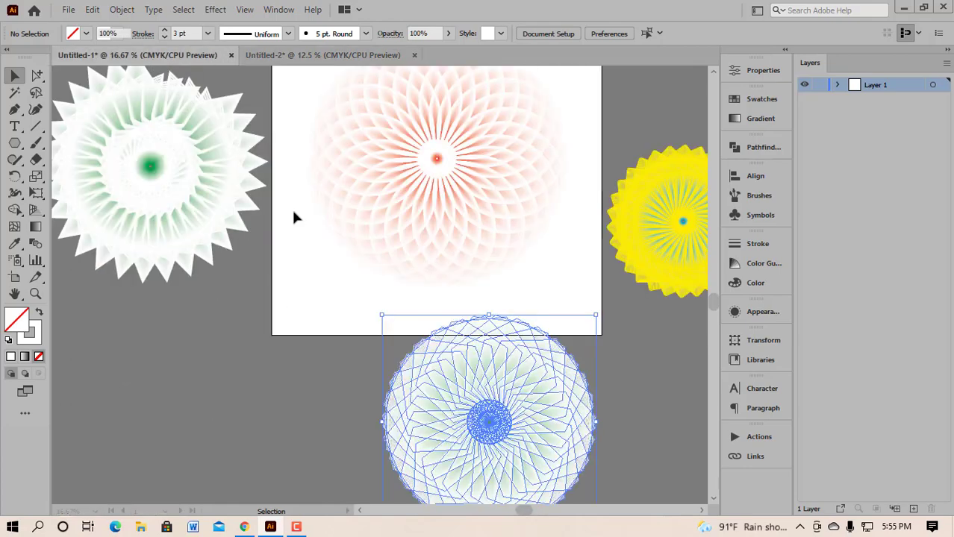
pyautogui.hscroll(3, 671, 293)
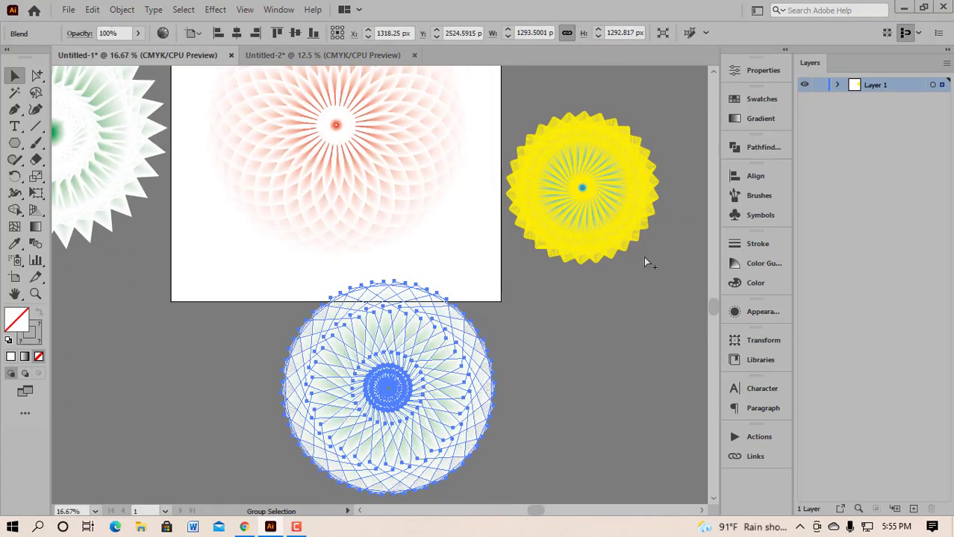
pyautogui.click(597, 186)
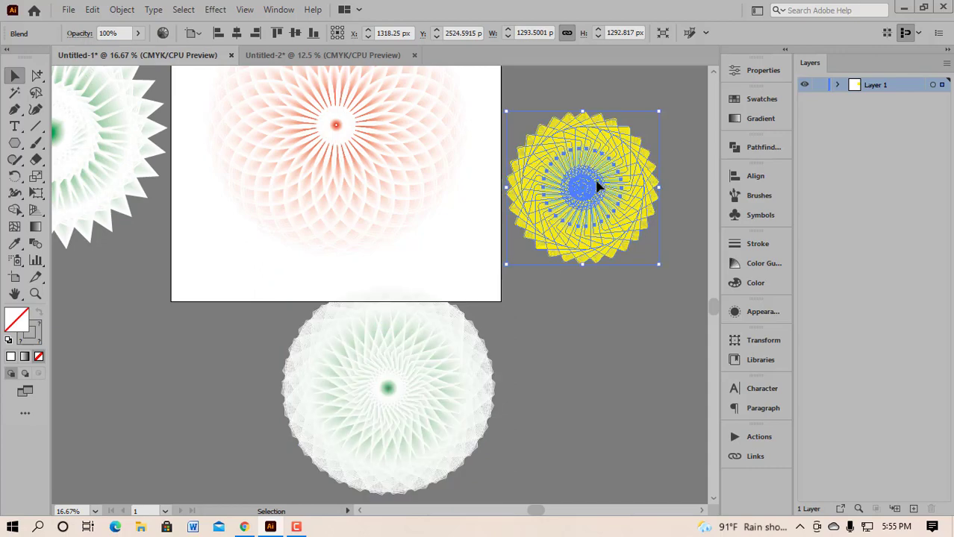
pyautogui.click(318, 56)
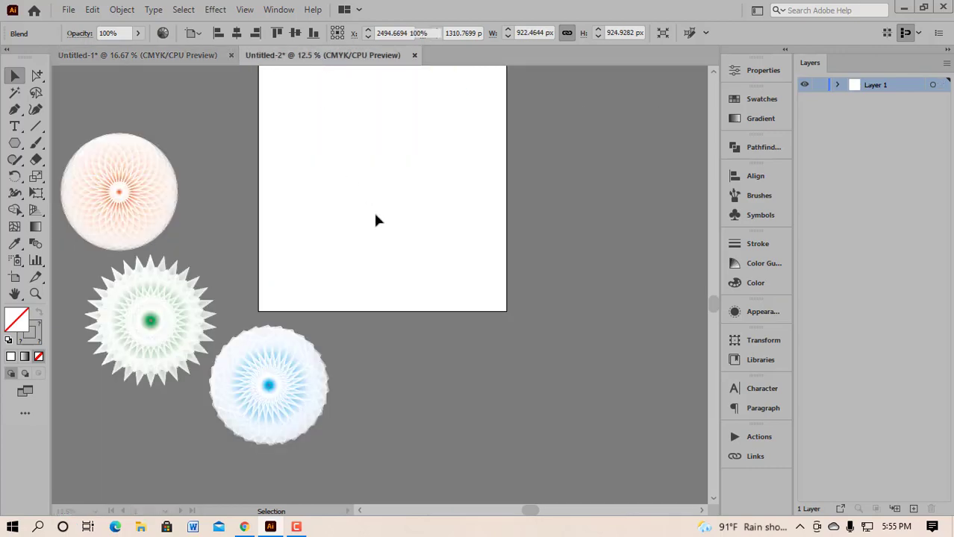
pyautogui.hscroll(2, 290, 317)
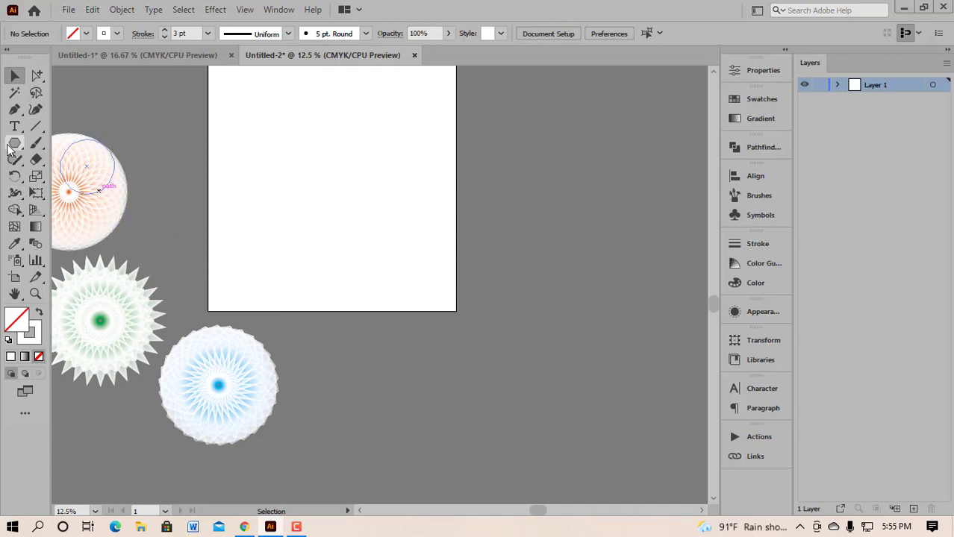
pyautogui.moveTo(10, 147); pyautogui.dragTo(63, 155)
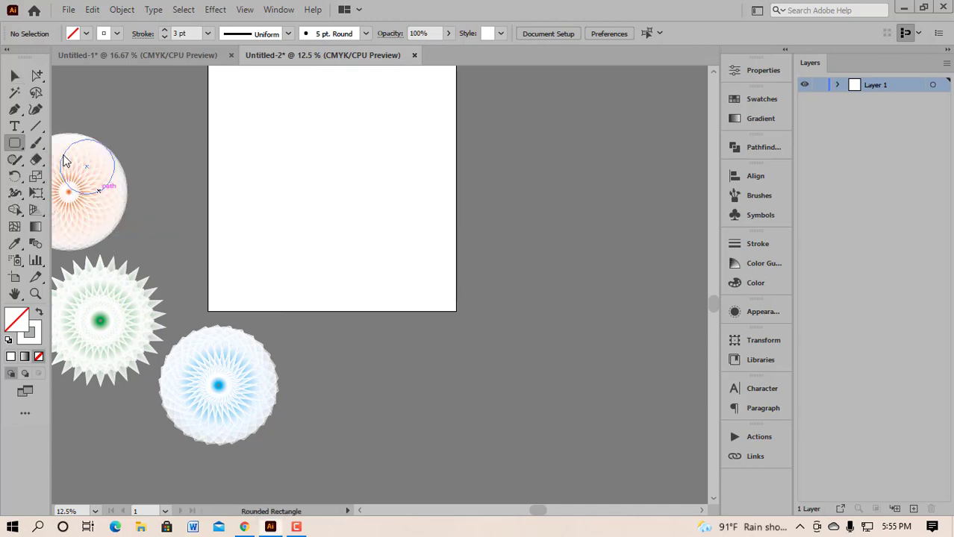
pyautogui.moveTo(325, 171); pyautogui.dragTo(368, 215)
pyautogui.scroll(2, 220, 132)
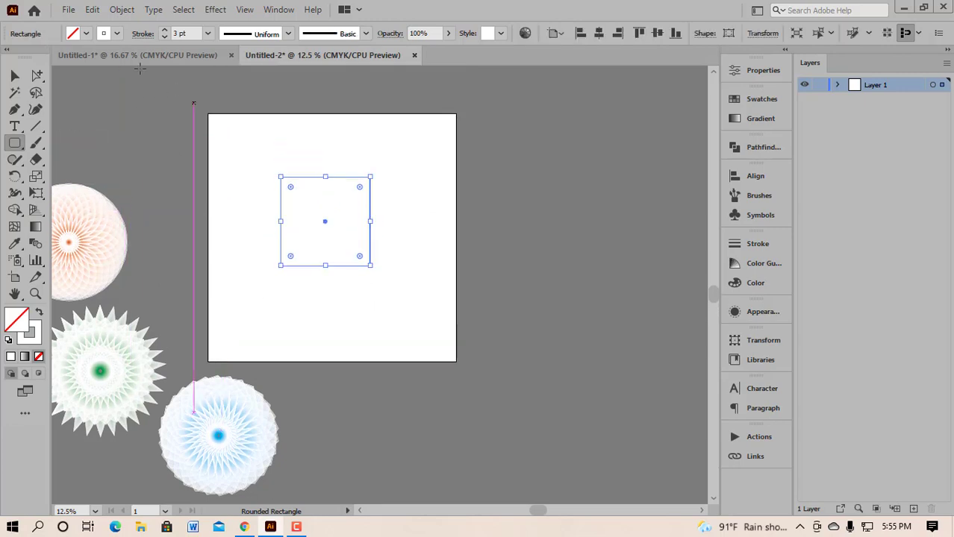
# Set the rounded square's stroke colour to dark blue.
pyautogui.click(117, 35)
pyautogui.click(87, 65)
pyautogui.click(265, 126)
pyautogui.click(518, 298)
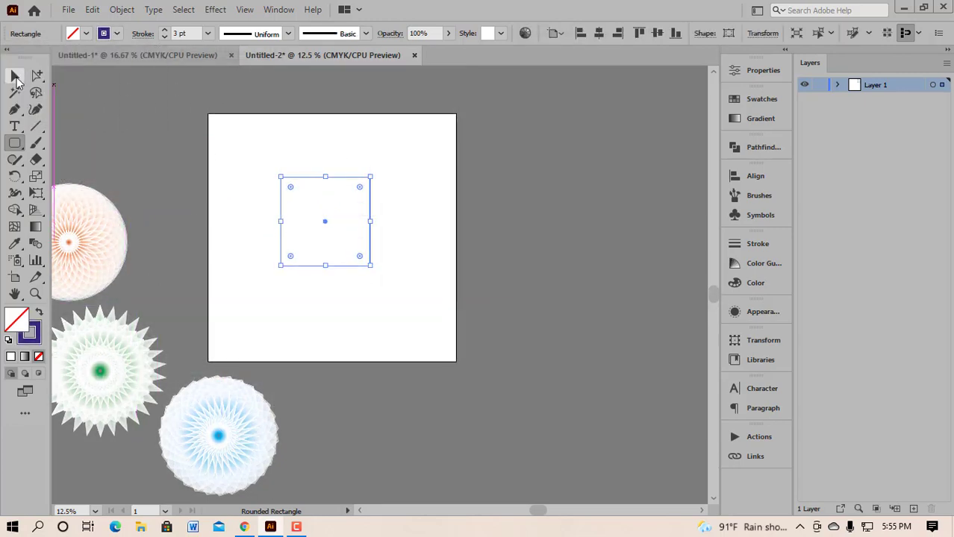
pyautogui.click(15, 76)
# Copy the rounded square rotated about a point just outside its lower-left corner, and repeat the copy until the squares form a full ring.
pyautogui.click(14, 177)
pyautogui.keyDown('alt'); pyautogui.click(269, 284); pyautogui.keyUp('alt')
pyautogui.click(437, 384)
pyautogui.hotkey('ctrl', 'd')
pyautogui.hotkey('ctrl', 'd')
pyautogui.hotkey('ctrl', 'd')
pyautogui.hotkey('ctrl', 'd')
pyautogui.hotkey('ctrl', 'd')
pyautogui.hotkey('ctrl', 'd')
pyautogui.hotkey('ctrl', 'd')
pyautogui.hotkey('ctrl', 'd')
pyautogui.hotkey('ctrl', 'd')
pyautogui.hotkey('ctrl', 'd')
pyautogui.hotkey('ctrl', 'd')
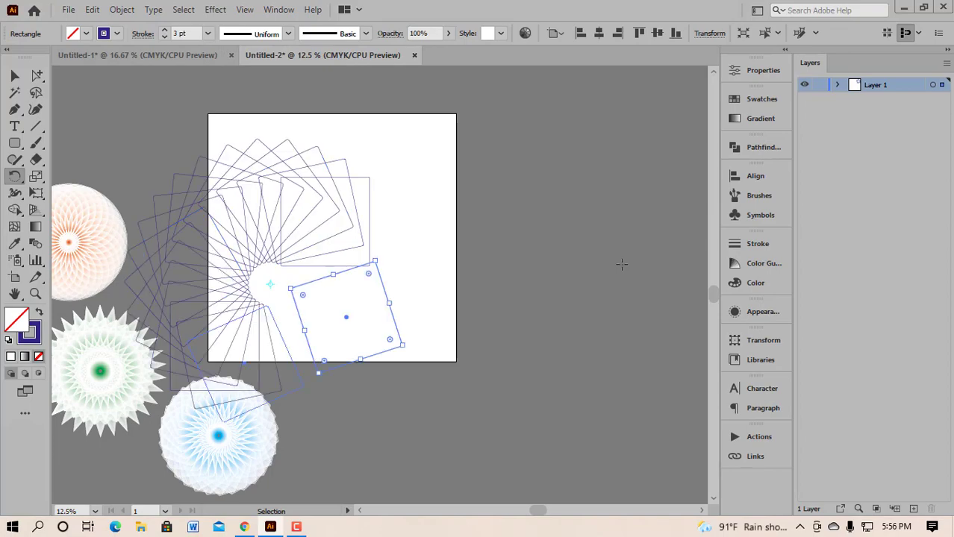
pyautogui.hotkey('ctrl', 'd')
pyautogui.hotkey('ctrl', 'd')
pyautogui.hotkey('ctrl', 'd')
pyautogui.hotkey('ctrl', 'd')
pyautogui.hotkey('ctrl', 'd')
pyautogui.hotkey('ctrl', 'd')
pyautogui.hotkey('ctrl', 'd')
pyautogui.hotkey('ctrl', 'd')
pyautogui.hotkey('ctrl', 'd')
pyautogui.hotkey('ctrl', 'd')
pyautogui.hotkey('ctrl', 'd')
pyautogui.hotkey('ctrl', 'd')
# Select all the rotated squares, shift them up and to the right over the artboard, and group them.
pyautogui.click(15, 76)
pyautogui.hotkey('ctrl', 'a')
pyautogui.moveTo(291, 307); pyautogui.dragTo(377, 275)
pyautogui.hotkey('ctrl', 'g')
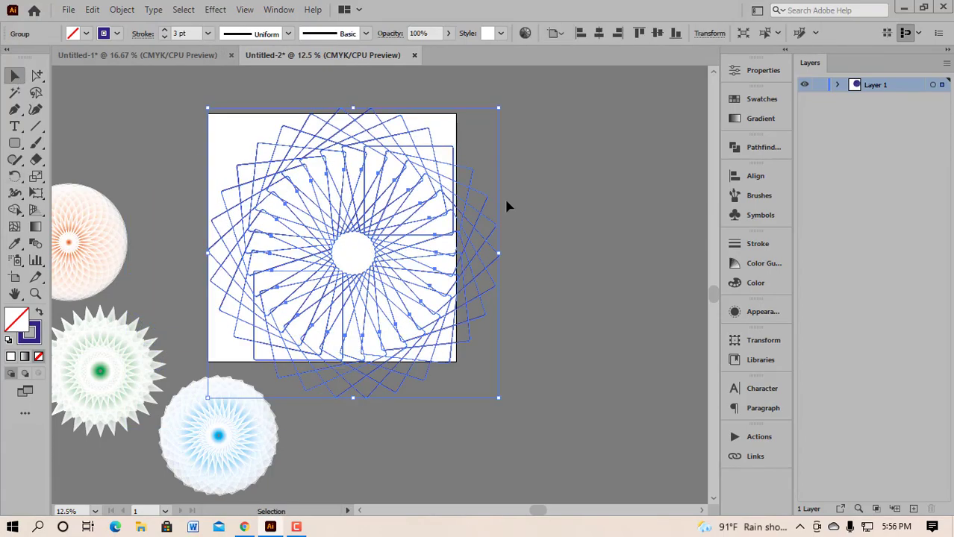
# Shrink the square rosette to just under a quarter of the artboard's width near its centre and set its stroke colour to yellow.
pyautogui.moveTo(500, 108); pyautogui.dragTo(394, 215)
pyautogui.moveTo(381, 265); pyautogui.dragTo(364, 263)
pyautogui.moveTo(376, 211); pyautogui.dragTo(367, 220)
pyautogui.click(117, 35)
pyautogui.click(61, 63)
pyautogui.click(275, 175)
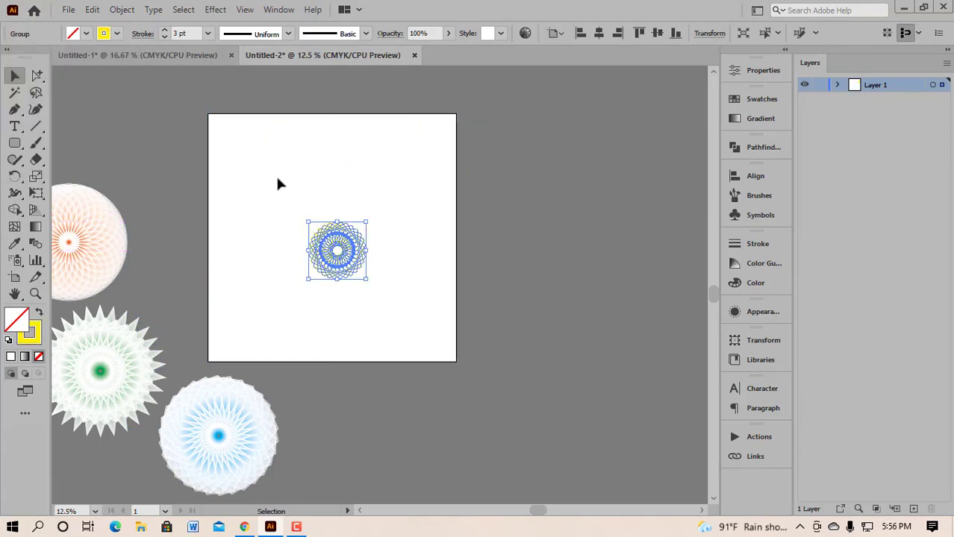
# Try to enlarge the yellow square rosette from its centre to about 70 percent of the artboard's width and blend it.
pyautogui.press('f')
pyautogui.moveTo(315, 259); pyautogui.dragTo(372, 315)
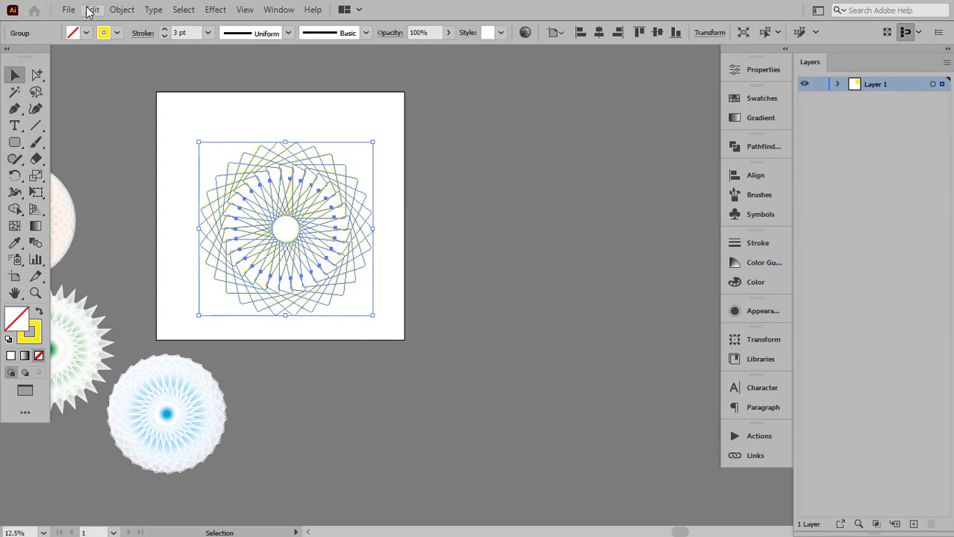
pyautogui.click(123, 11)
pyautogui.moveTo(179, 400)
pyautogui.click(391, 402)
pyautogui.click(188, 123)
pyautogui.hotkey('ctrl', 'z')
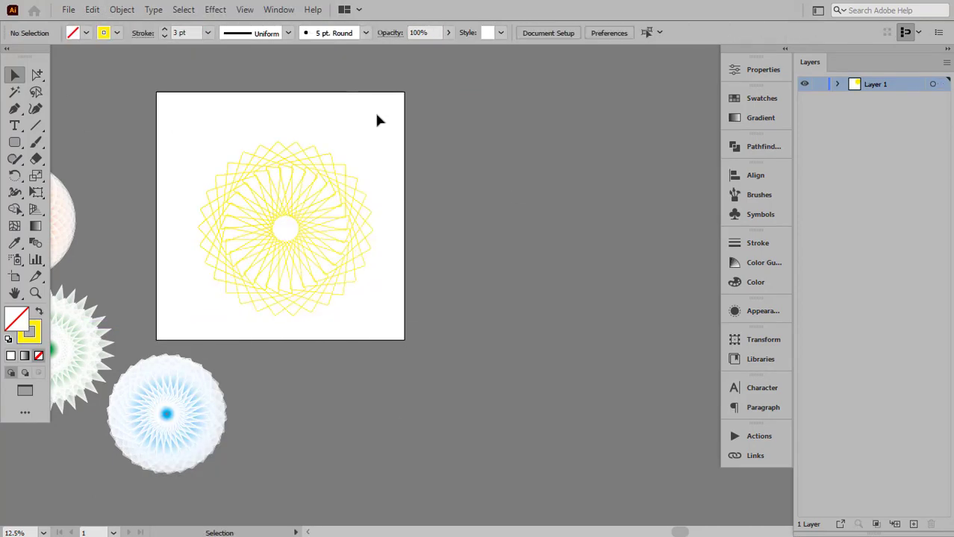
pyautogui.click(313, 162)
pyautogui.click(117, 33)
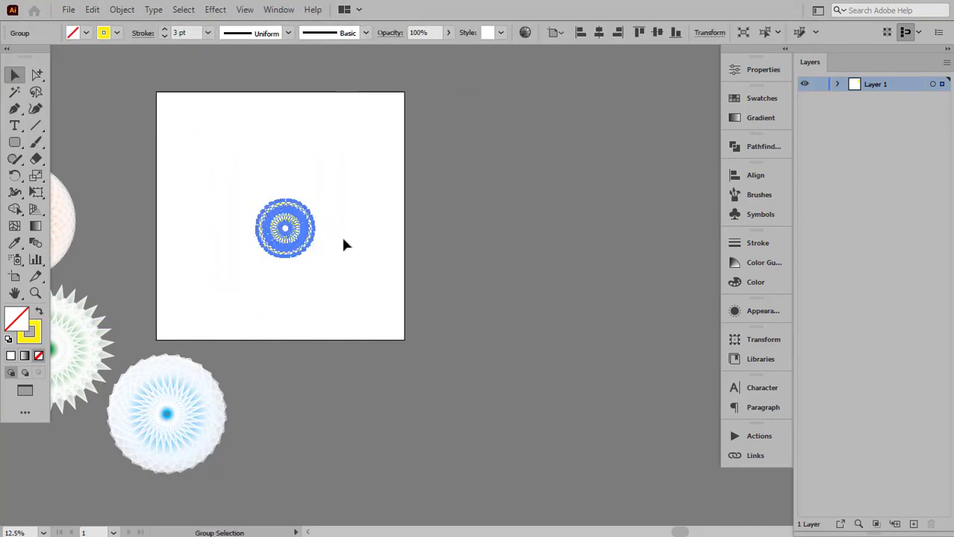
# Enlarge a copy of the yellow square rosette from its centre to nearly the artboard's full width and set its stroke colour to white.
pyautogui.moveTo(341, 235); pyautogui.dragTo(403, 369)
pyautogui.click(117, 33)
pyautogui.click(39, 58)
# Select the small yellow rosette together with the large white one and blend them.
pyautogui.moveTo(215, 90); pyautogui.dragTo(359, 273)
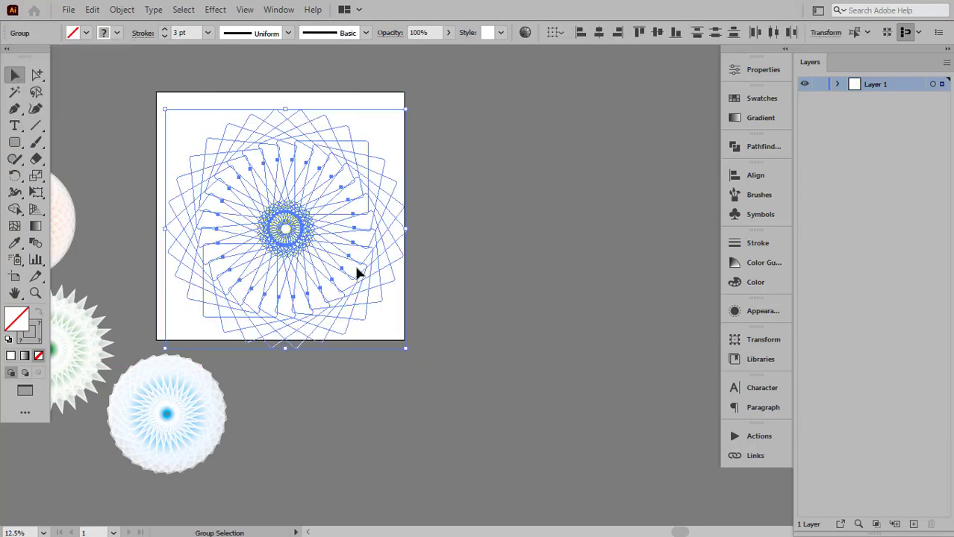
pyautogui.hotkey('ctrl', 'alt', 'b')
pyautogui.click(452, 190)
pyautogui.click(307, 215)
pyautogui.click(191, 157)
pyautogui.moveTo(144, 139); pyautogui.dragTo(385, 328)
pyautogui.click(123, 10)
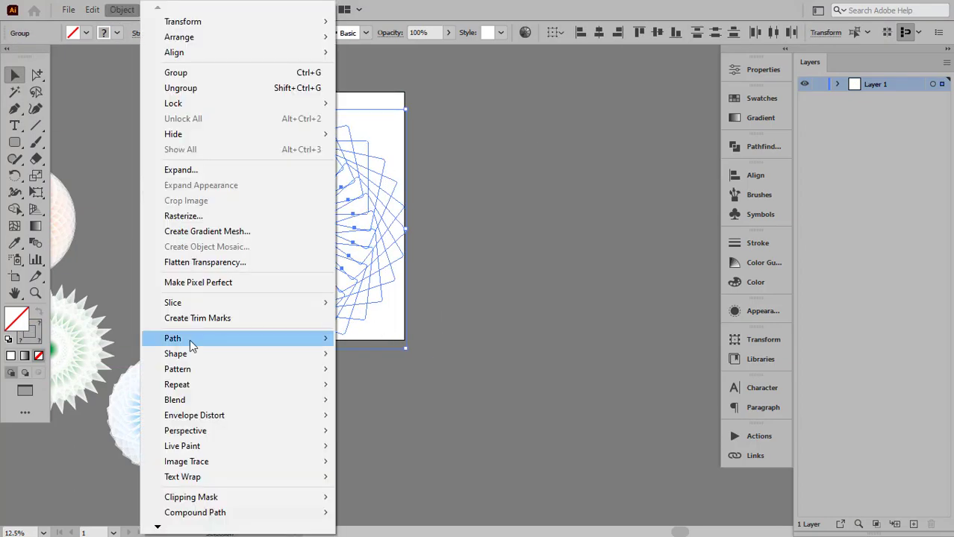
pyautogui.moveTo(180, 399)
pyautogui.click(390, 401)
# Shrink the blended square rosette to about 903 px wide and place it slightly above and left of the artboard's centre.
pyautogui.moveTo(407, 109); pyautogui.dragTo(390, 256)
pyautogui.moveTo(266, 234); pyautogui.dragTo(267, 219)
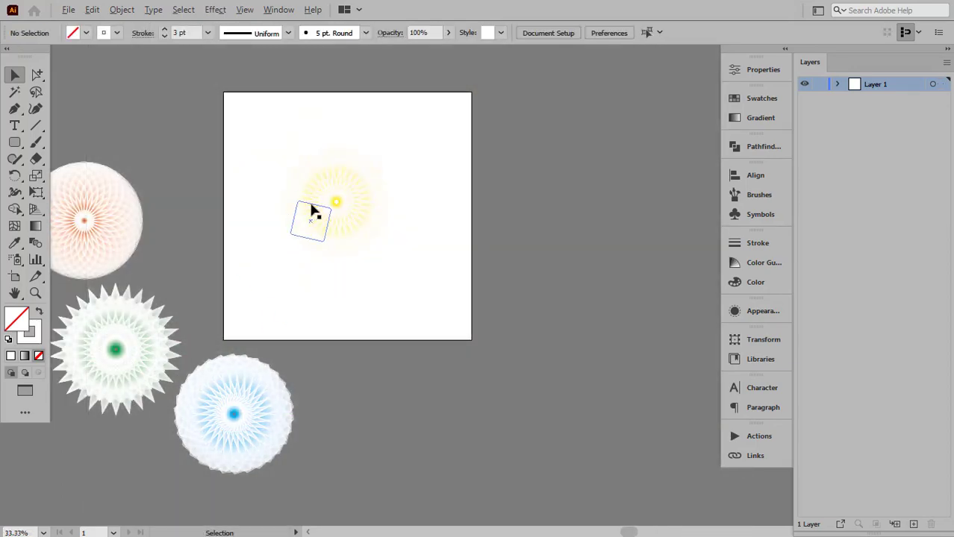
pyautogui.scroll(3, 314, 210)
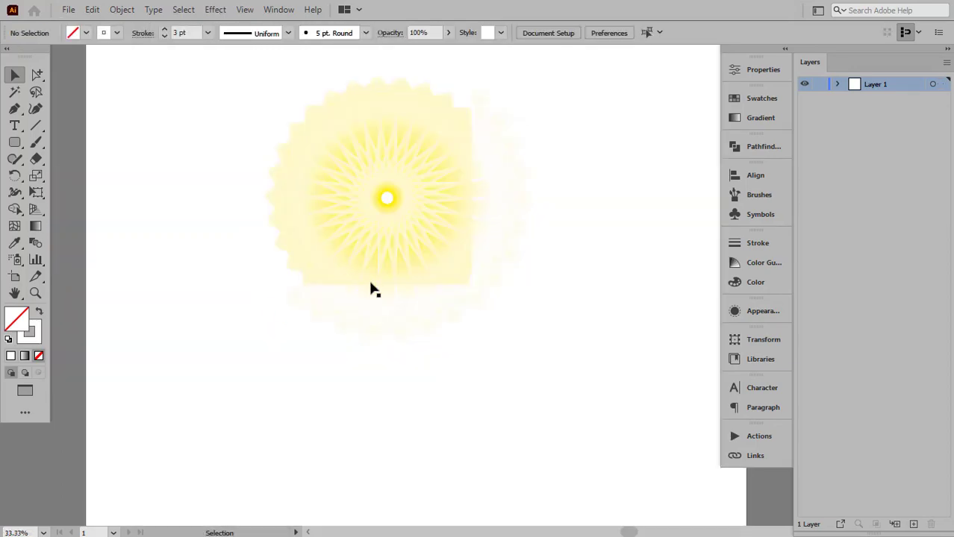
pyautogui.moveTo(373, 287); pyautogui.dragTo(500, 261)
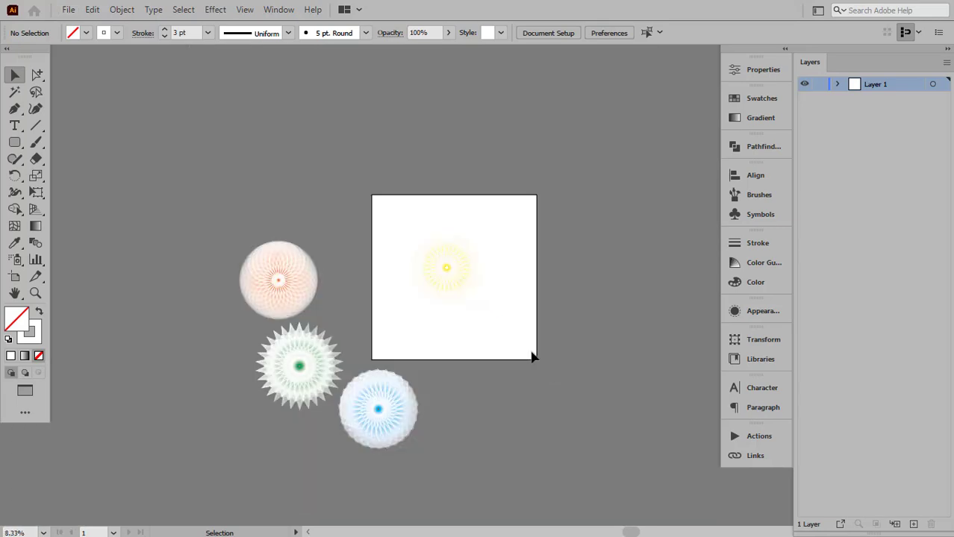
# Enlarge the yellow blended rosette from its centre to about two thirds of the artboard's width.
pyautogui.click(446, 274)
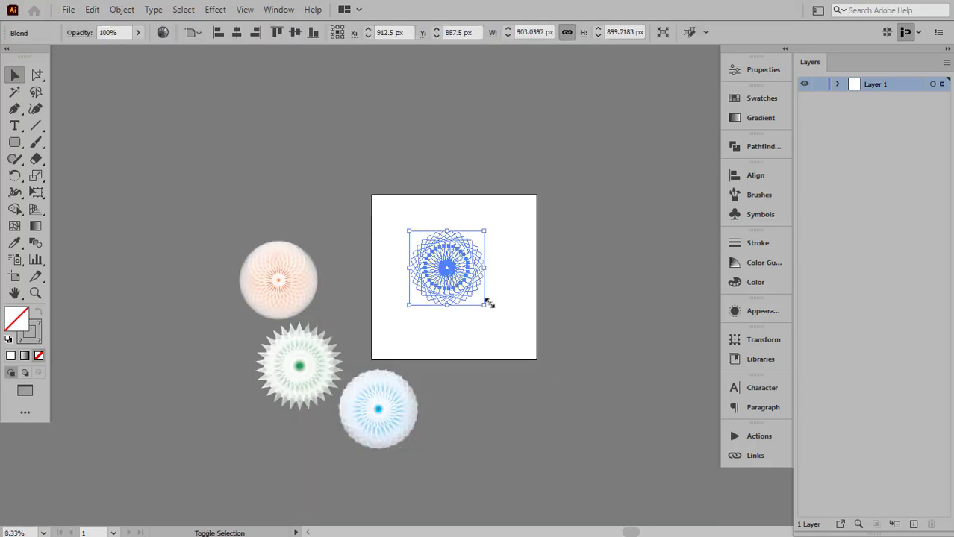
pyautogui.moveTo(485, 308); pyautogui.dragTo(509, 345)
pyautogui.click(570, 303)
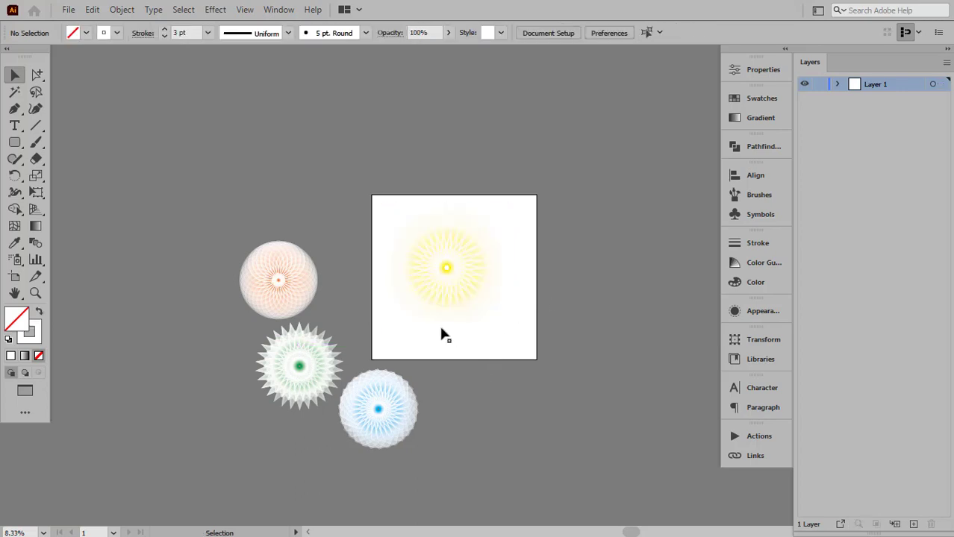
# Examine the orange circle rosette up close and compare it with the other finished rosettes.
pyautogui.click(443, 292)
pyautogui.click(280, 294)
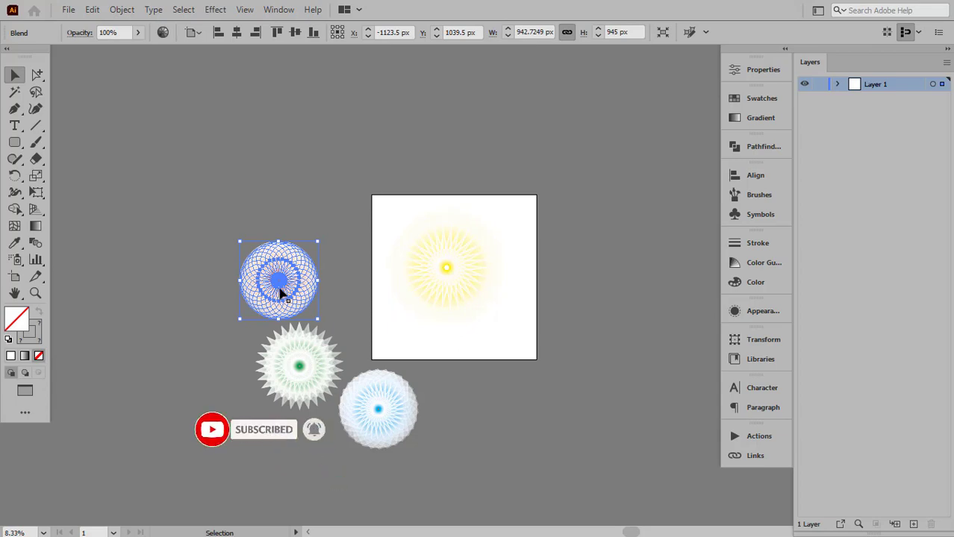
pyautogui.click(155, 320)
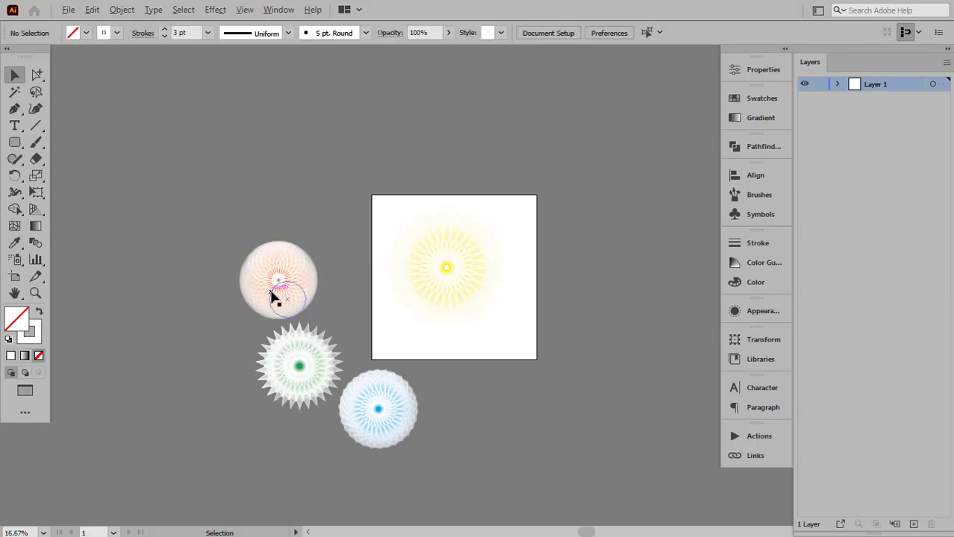
pyautogui.scroll(3, 276, 297)
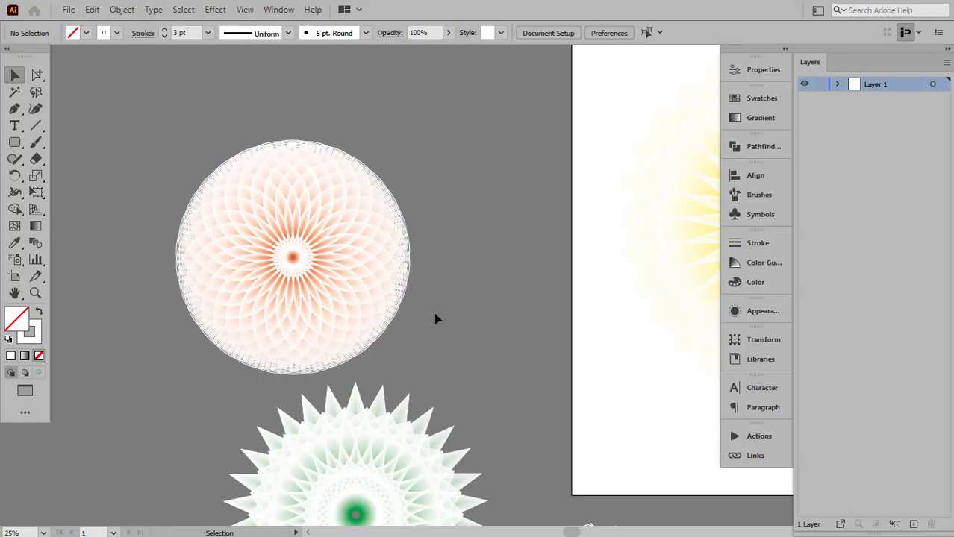
pyautogui.scroll(-3, 397, 326)
pyautogui.scroll(-4, 479, 334)
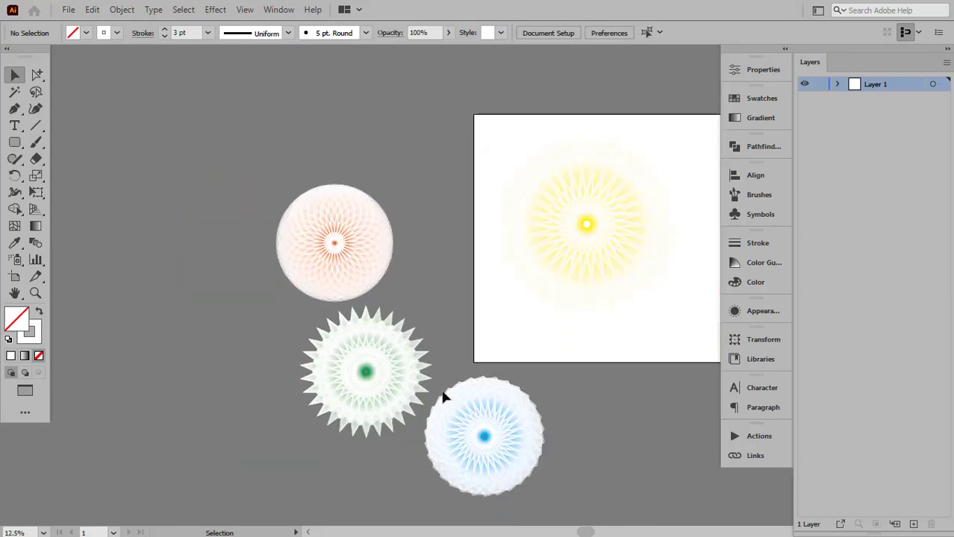